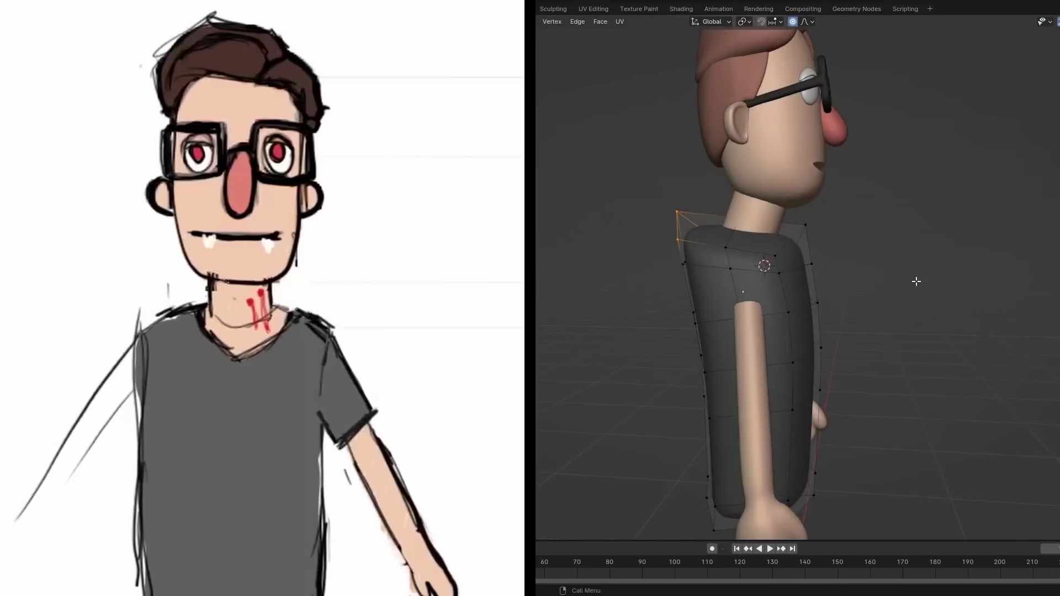
Step: In front view, drop the shoulder vertices straight down to match the concept sketch
mouse_move(917, 281)
middle_mouse_down()
mouse_move(871, 282)
mouse_move(774, 239)
mouse_move(802, 225)
middle_mouse_up()
key("KP_1")
key("g")
key("z")
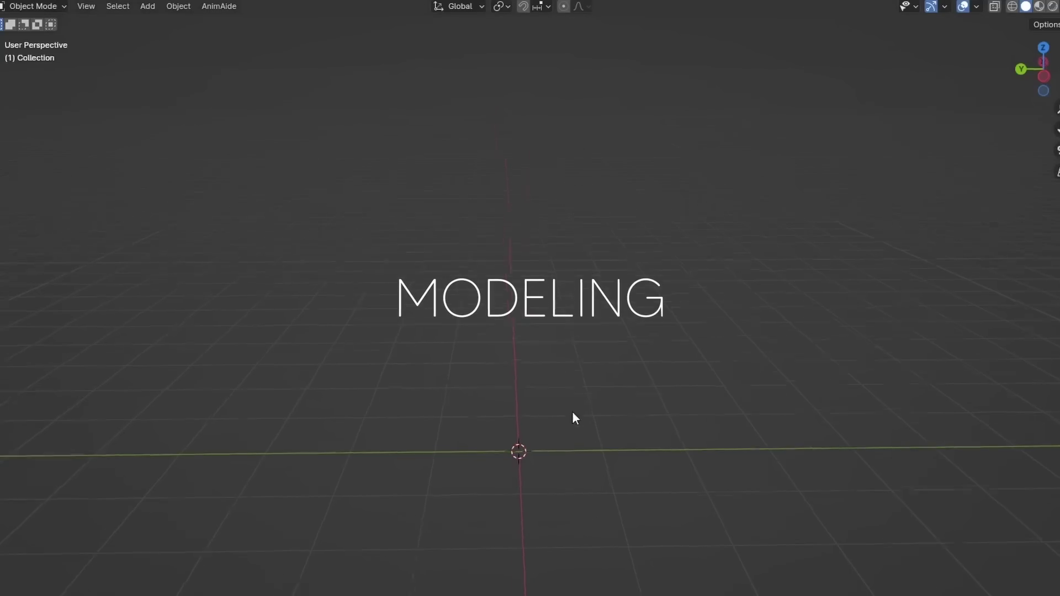
Step: Add the character sketch as a reference image, rotated 90° on X and moved along X
key("shift+a")
mouse_move(553, 553)
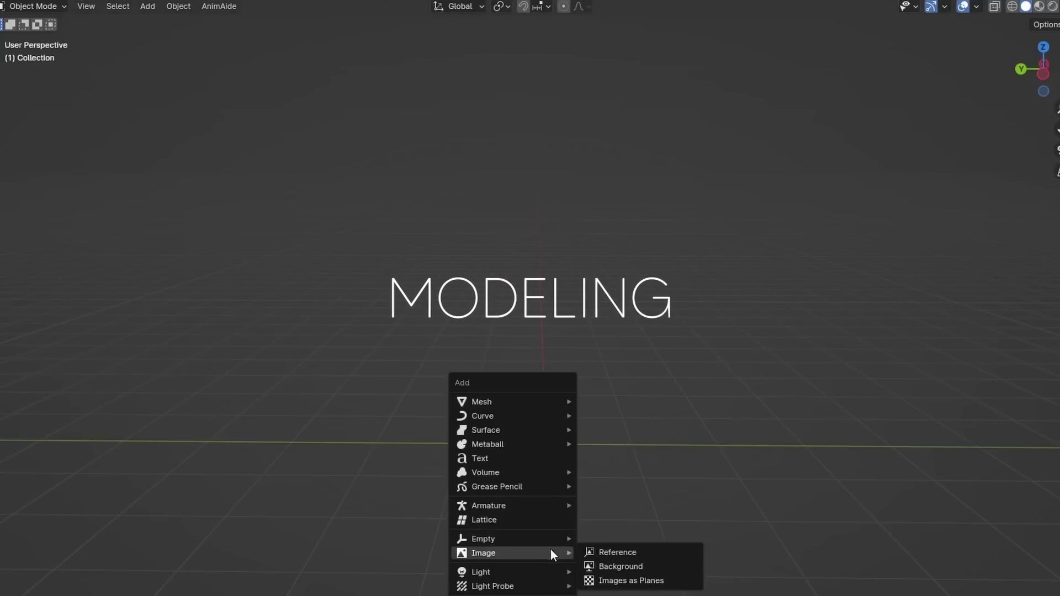
left_click(627, 554)
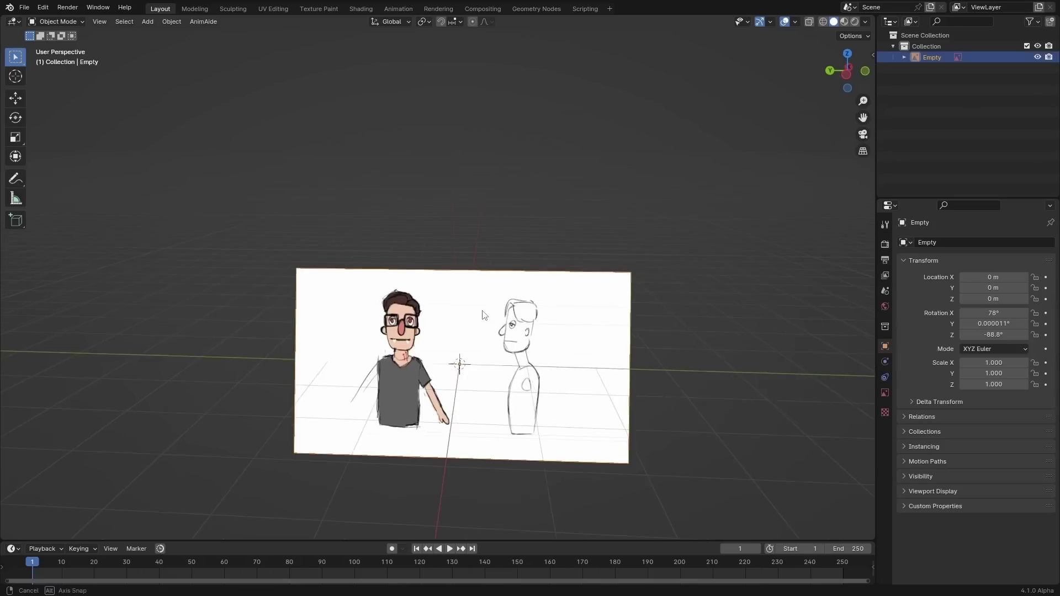
key("alt+r")
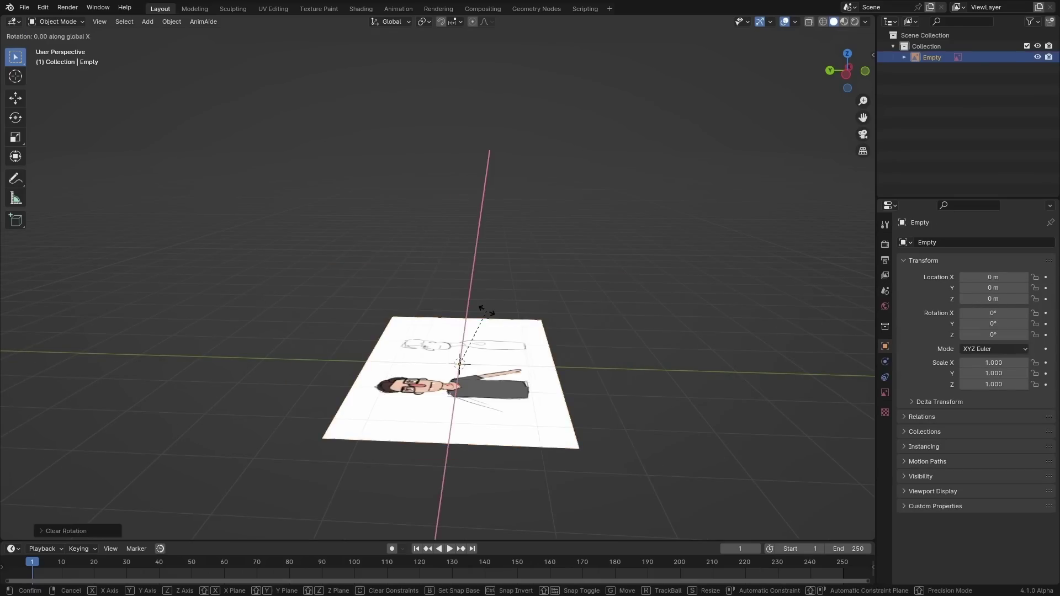
type("90")
key("Return")
middle_click_drag(486, 310, 464, 285)
key("g")
key("x")
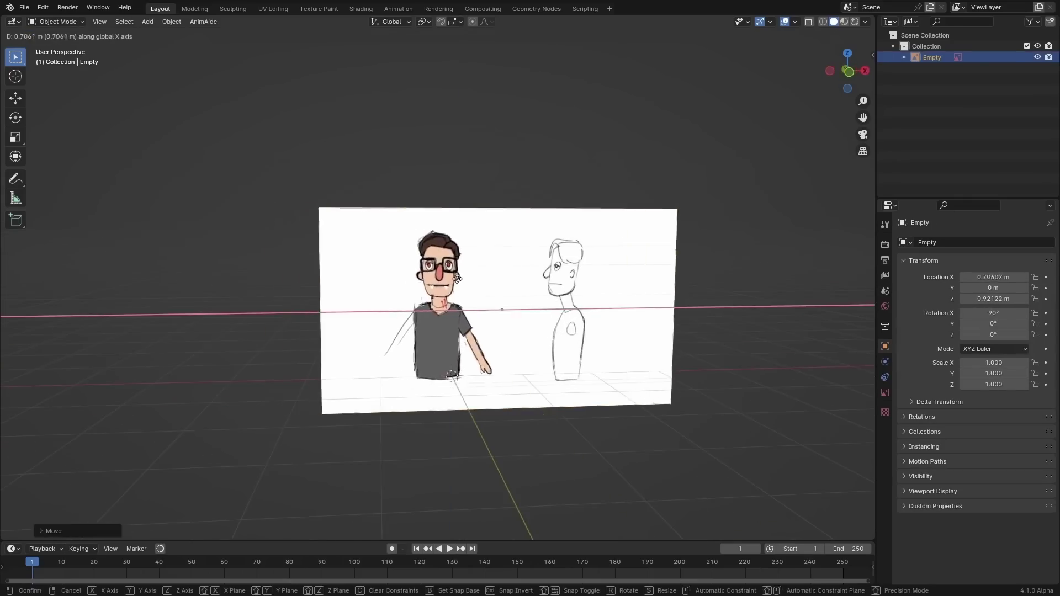
left_click(459, 279)
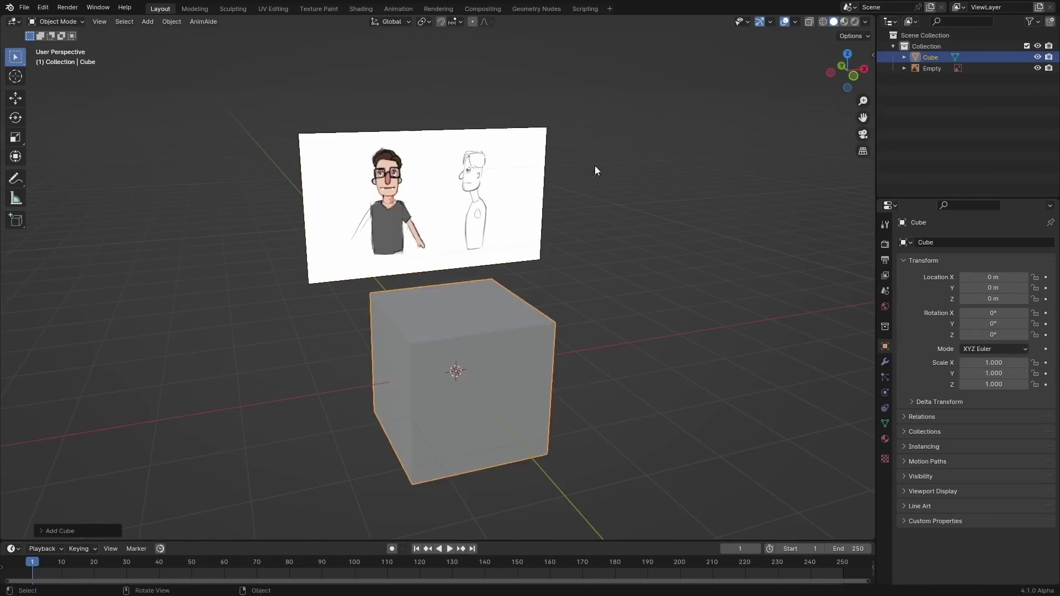
Step: Round the cube into a sphere with Ctrl+2 and shift the head vertices vertically in front view
key("ctrl+2")
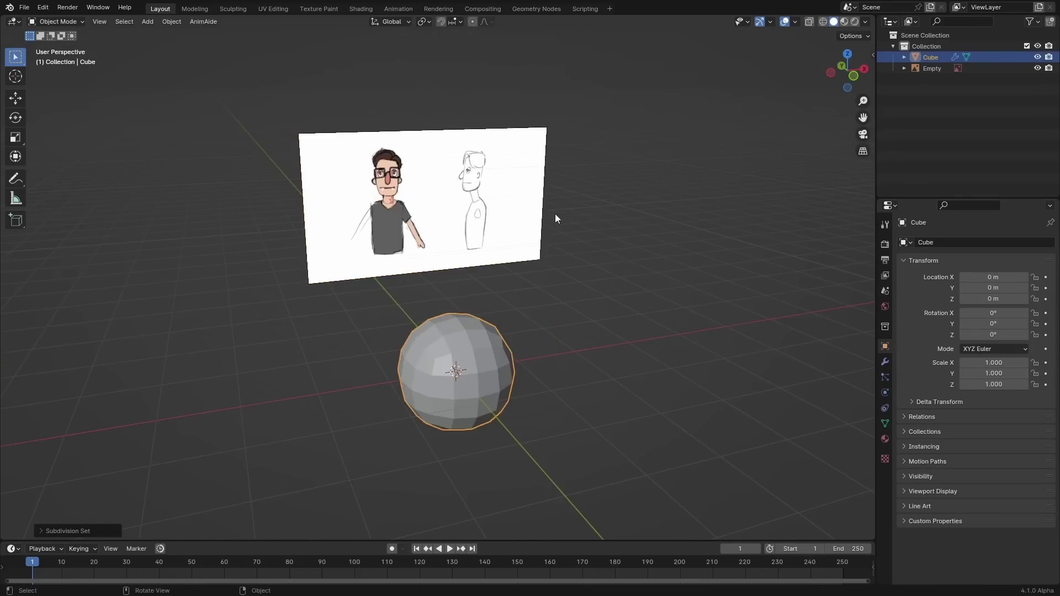
key("KP_1")
scroll(556, 214, "up", 4)
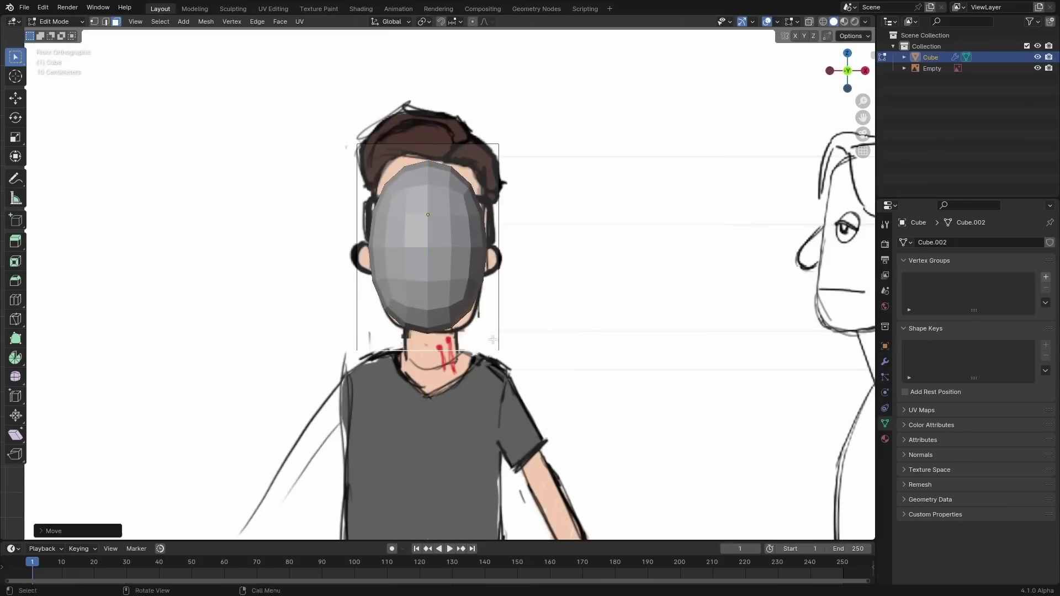
key("g")
key("z")
left_click(504, 294)
Step: Move the head along Y, scale its depth on Y, then add and resize a new cube
middle_click_drag(505, 337, 438, 350)
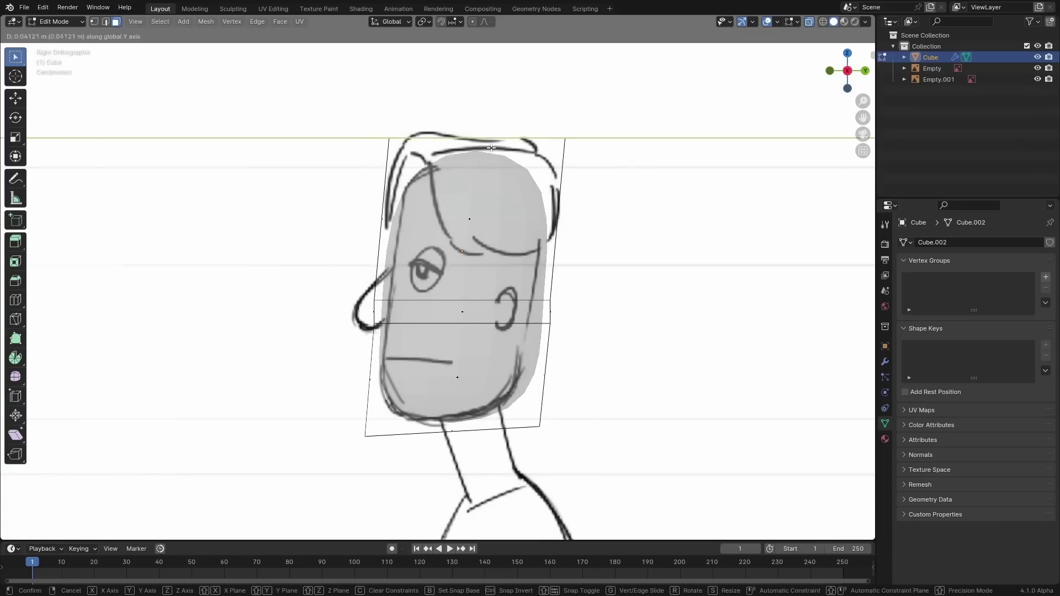
left_click(491, 148)
key("s")
key("y")
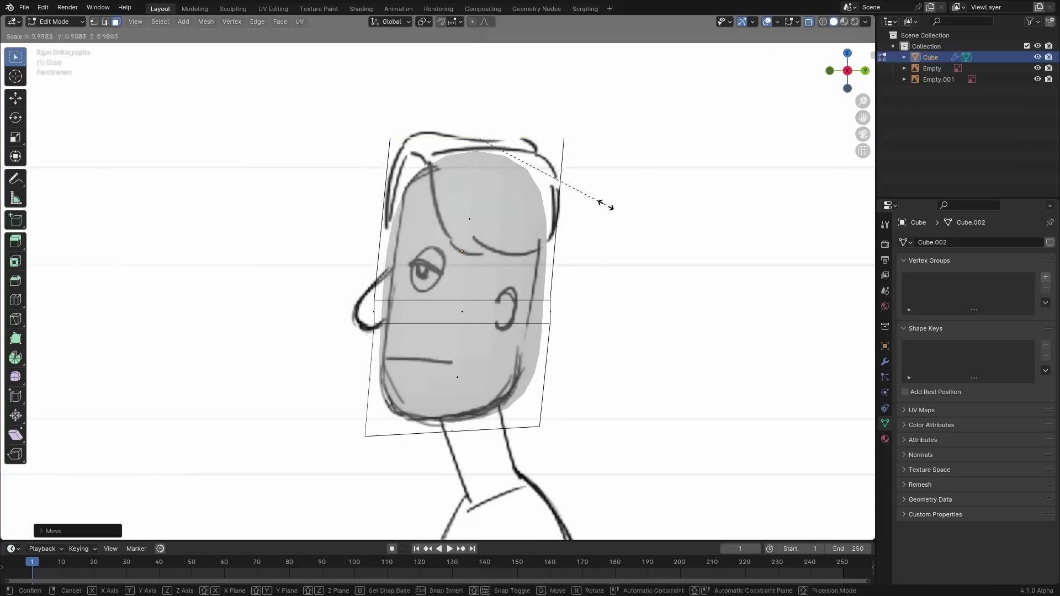
left_click(595, 197)
middle_click_drag(596, 197, 429, 278)
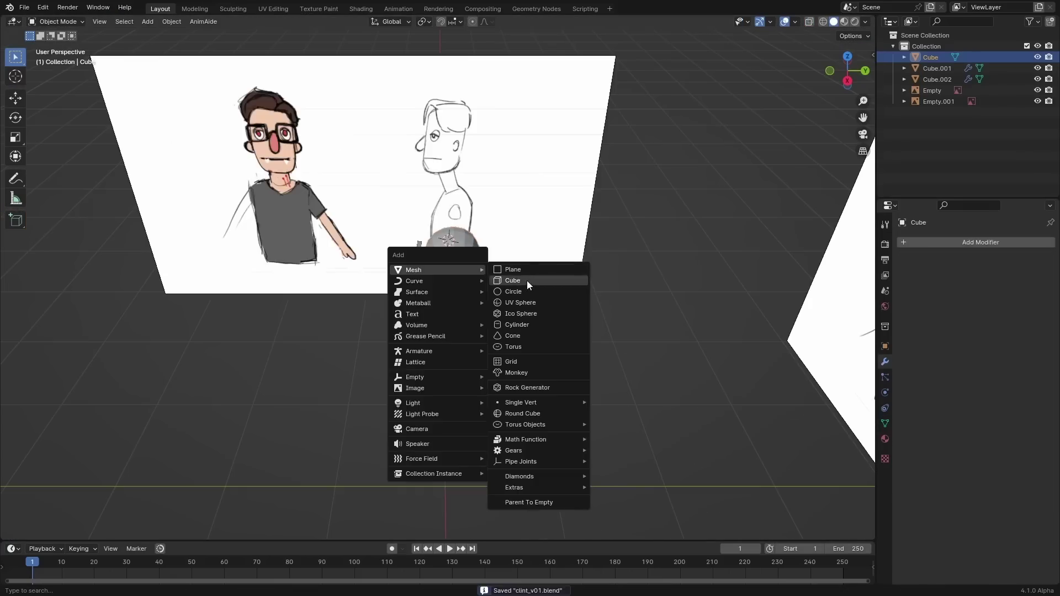
left_click(527, 280)
key("s")
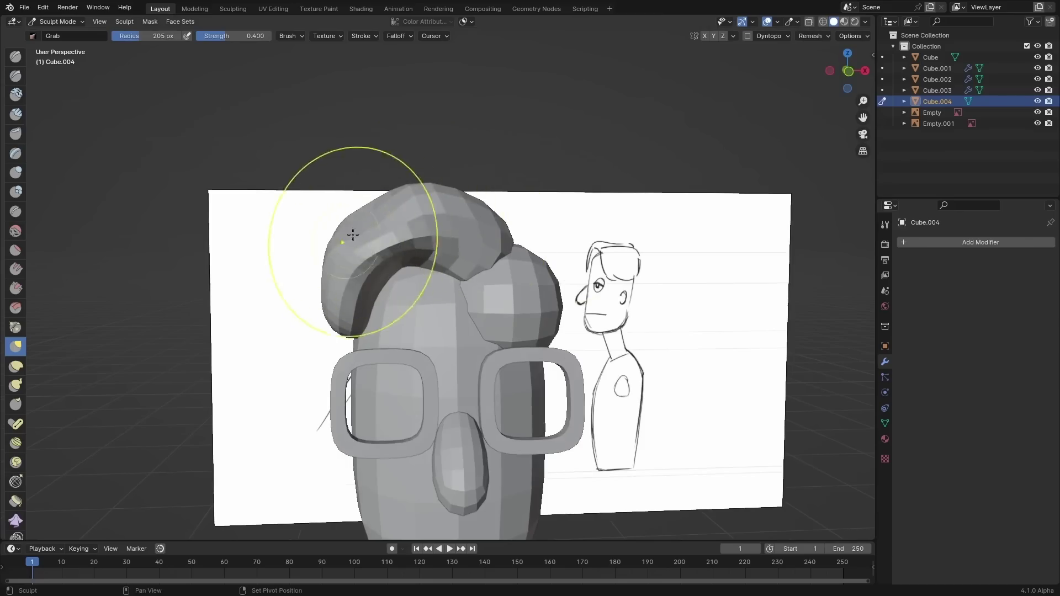
Step: Inset the ear's faces and add a Mirror modifier with Cube as the mirror object
left_click(790, 210)
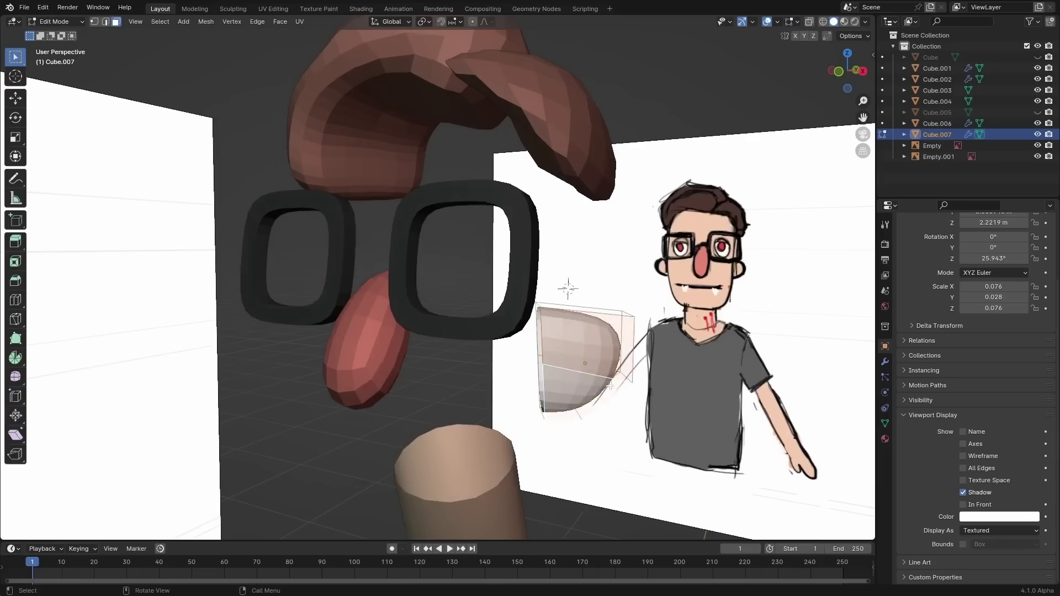
middle_click_drag(622, 384, 586, 379)
key("i")
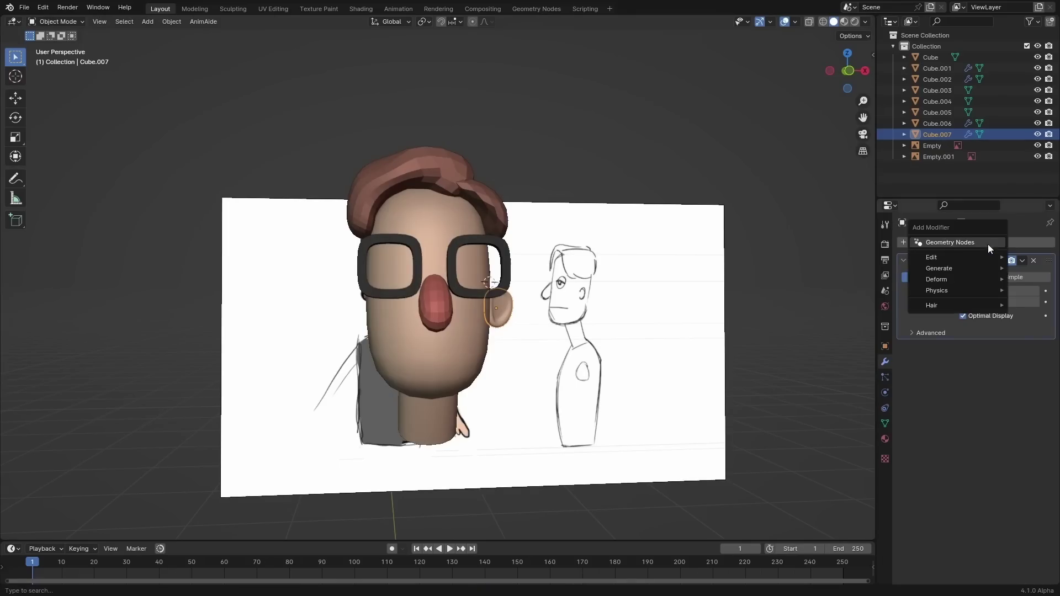
type("mir")
key("Return")
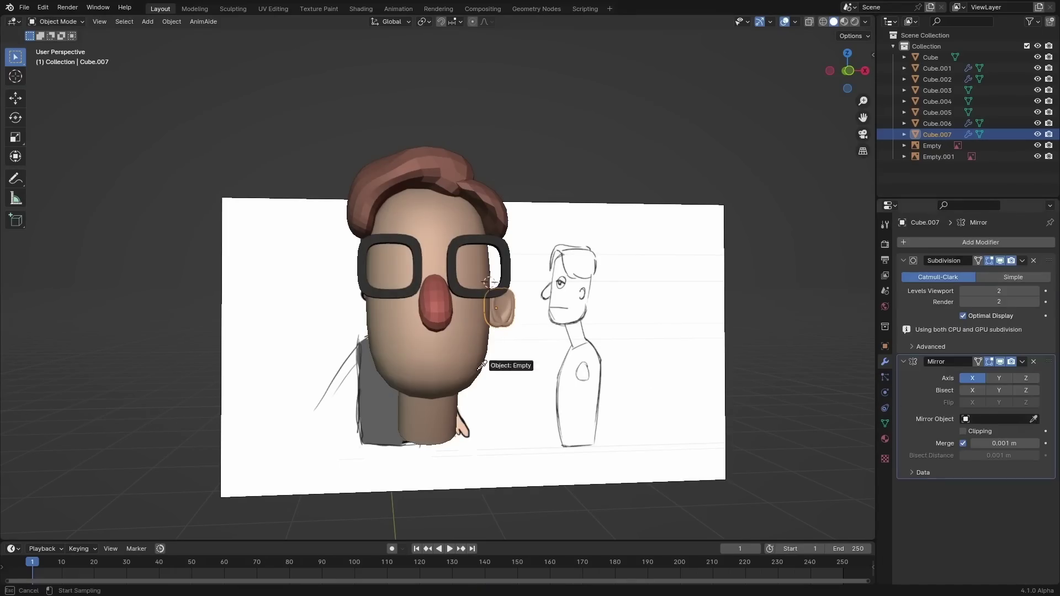
left_click(456, 338)
Step: Position the ear in front and side views, then round a new cube into a sphere
key("KP_1")
scroll(602, 259, "up", 2)
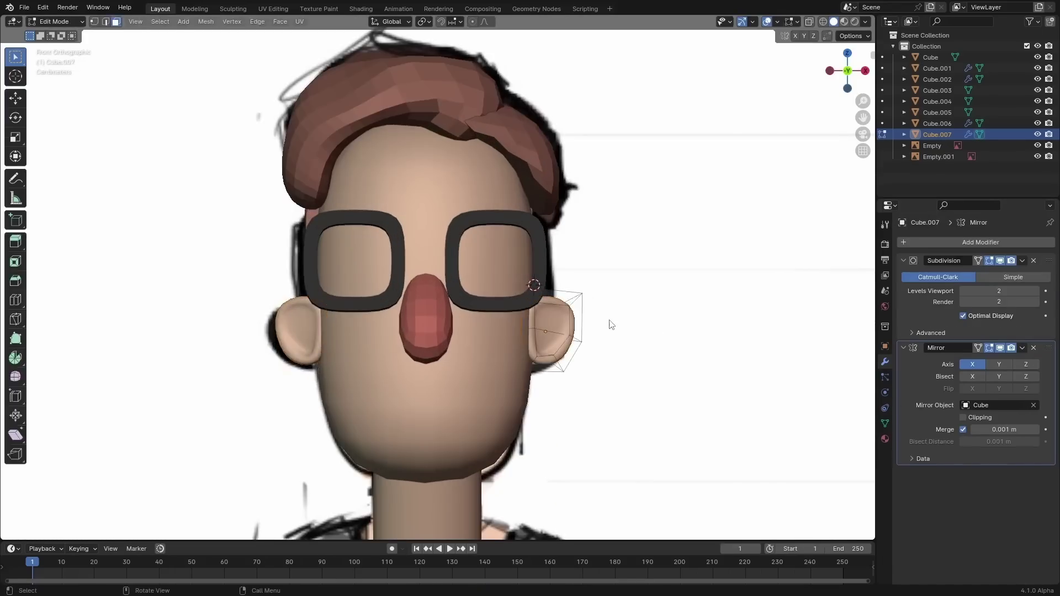
key("g")
left_click(604, 356)
middle_click_drag(609, 355, 479, 391)
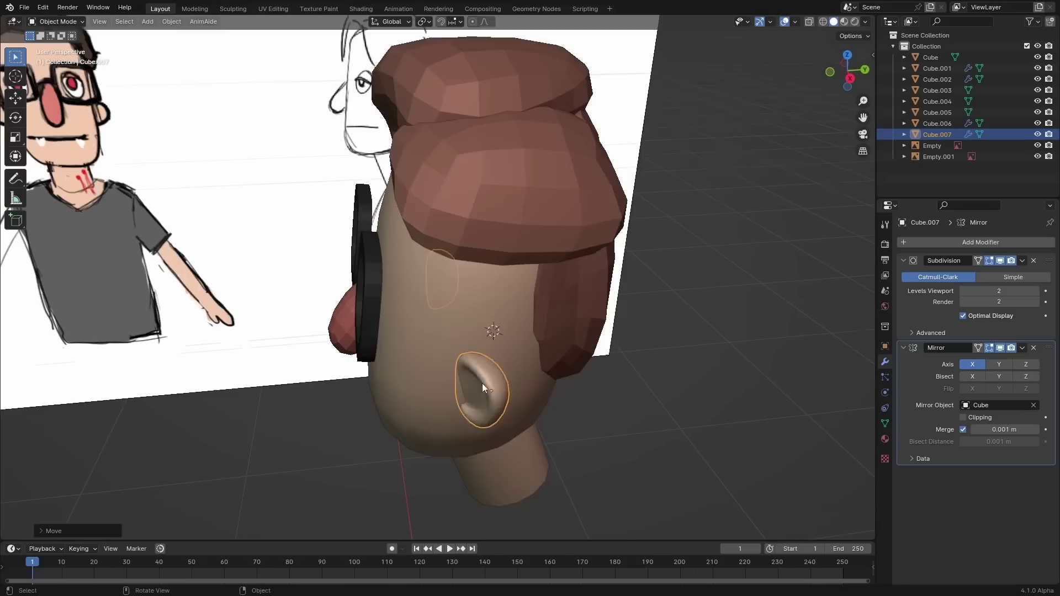
key("KP_3")
key("alt+z")
key("g")
key("y")
left_click(586, 357)
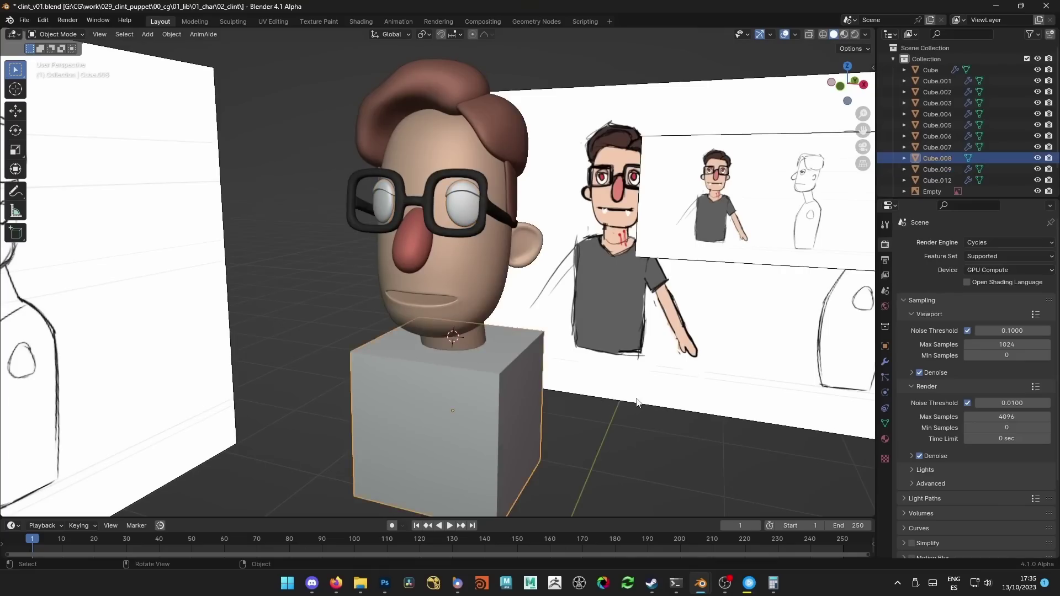
key("ctrl+2")
Step: Grow the sphere's vertex selection and move the torso vertices vertically to shape the torso
key("Tab")
scroll(571, 445, "down", 3)
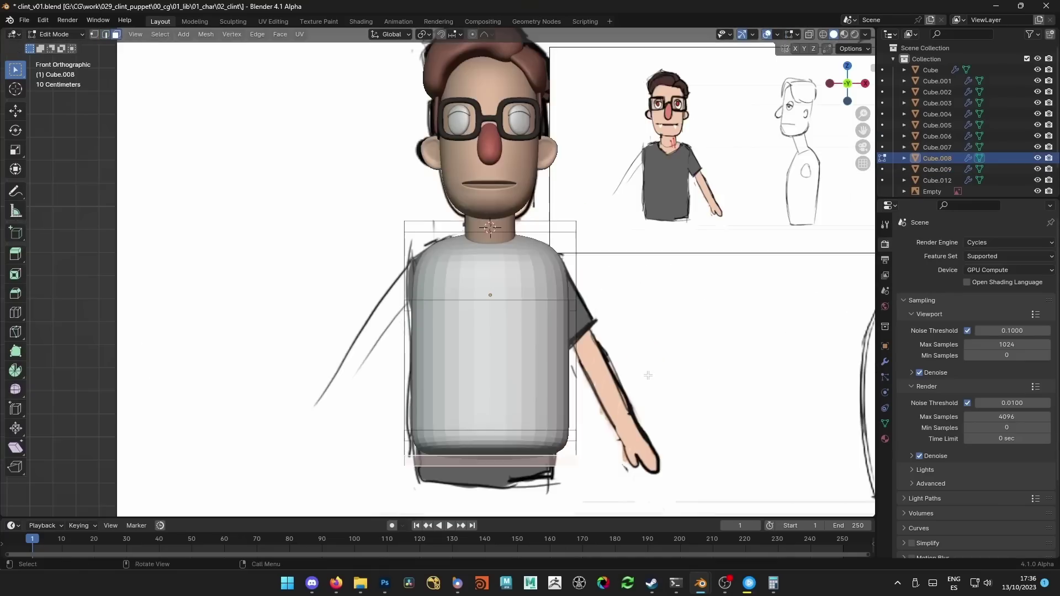
key("ctrl+KP_Add")
key("g")
key("z")
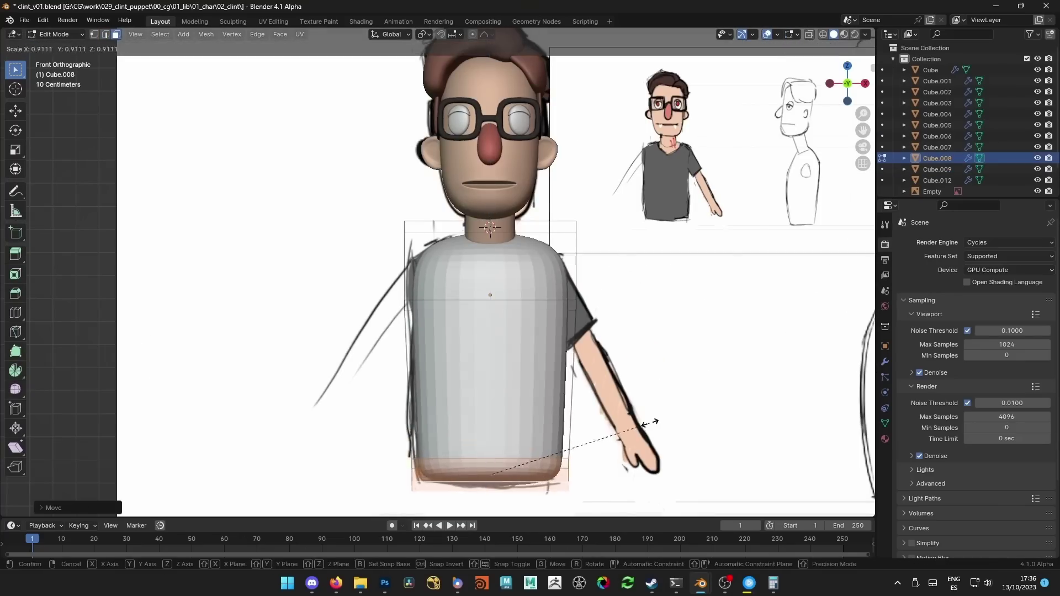
left_click(642, 425)
middle_click_drag(643, 426, 605, 330)
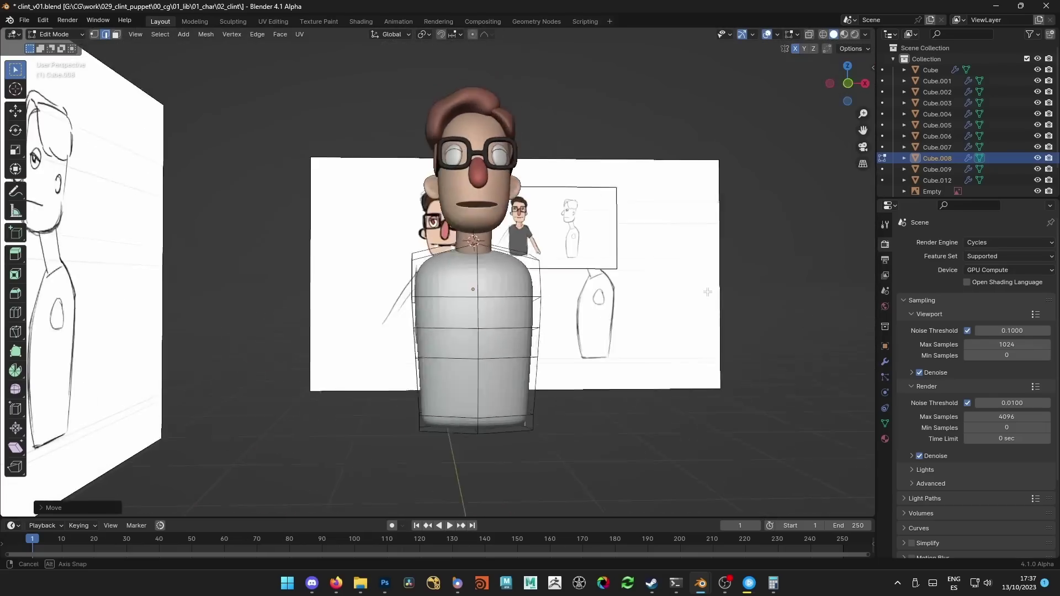
Step: Extrude the lower arm's edge loop up to the shoulder
middle_click_drag(552, 276, 591, 276)
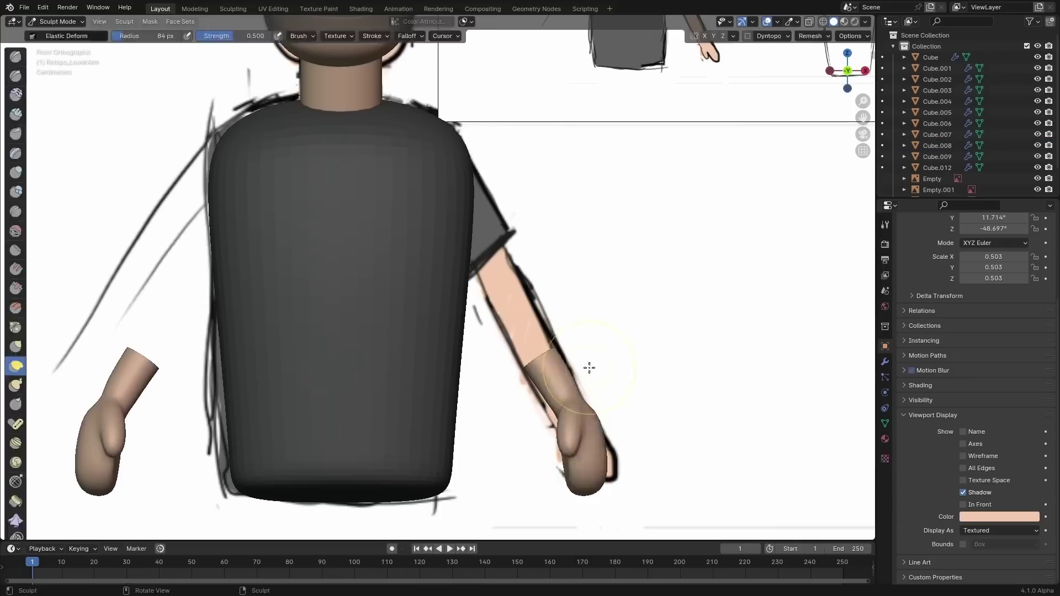
key("Tab")
key("e")
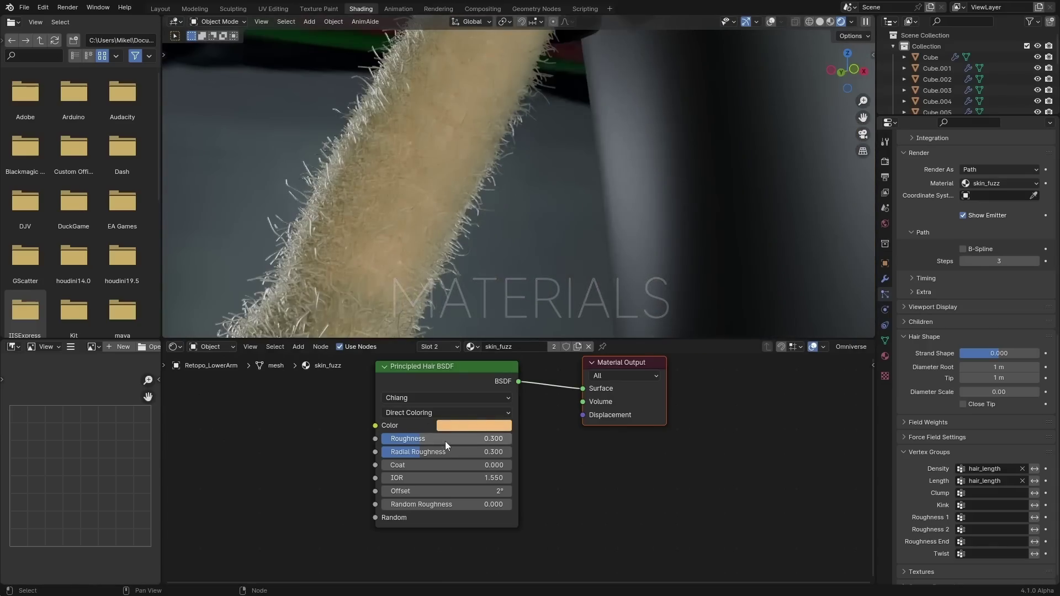
Step: Restore fuzz roughness to 0.300, lower its IOR, and drive a Bump node's Height from Noise
key("ctrl+z")
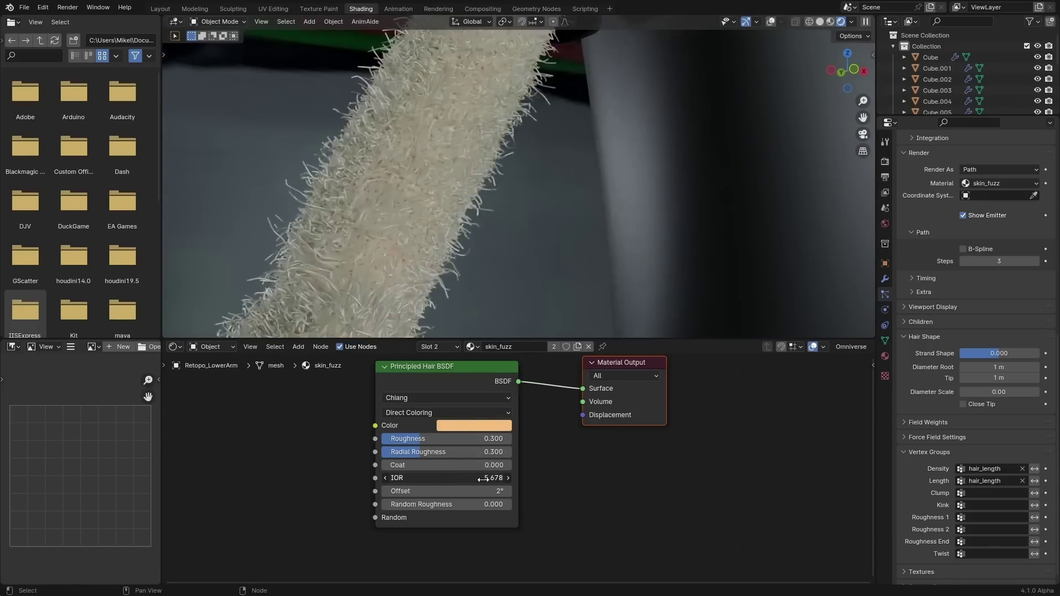
left_click_drag(462, 478, 445, 478)
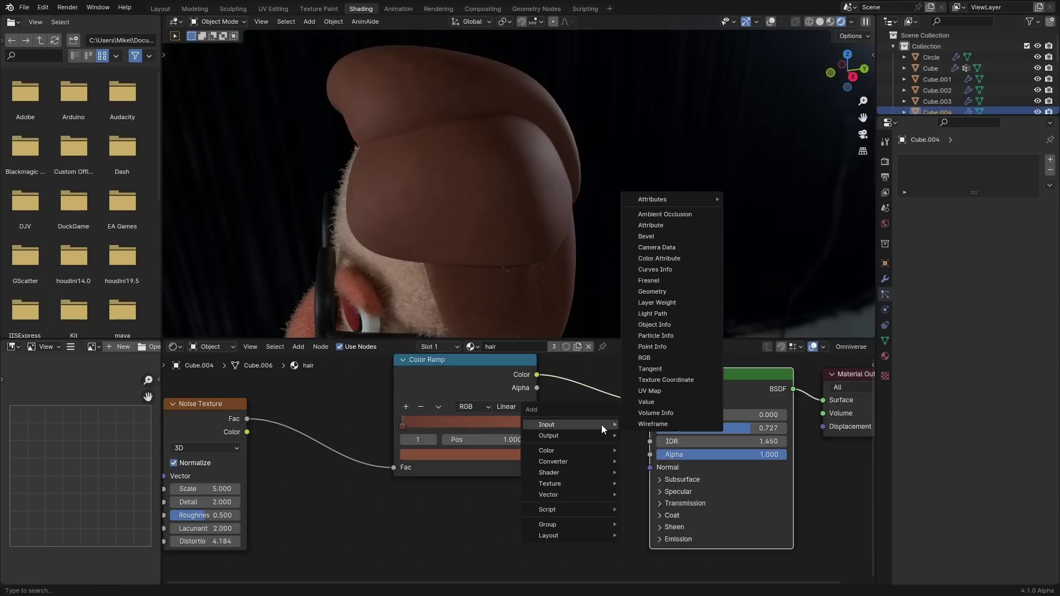
left_click(602, 426)
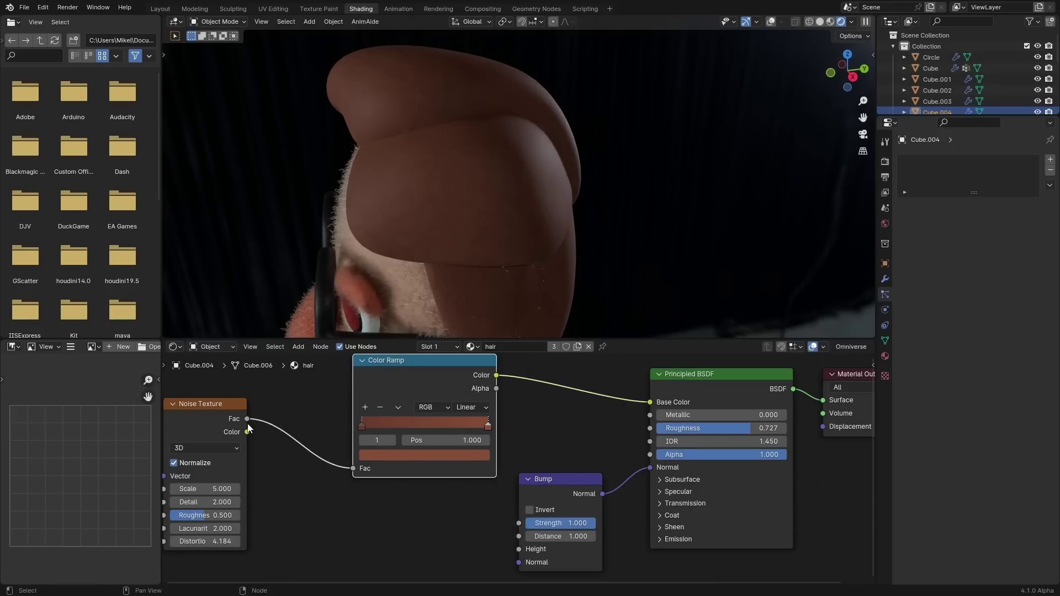
left_click_drag(515, 549, 519, 550)
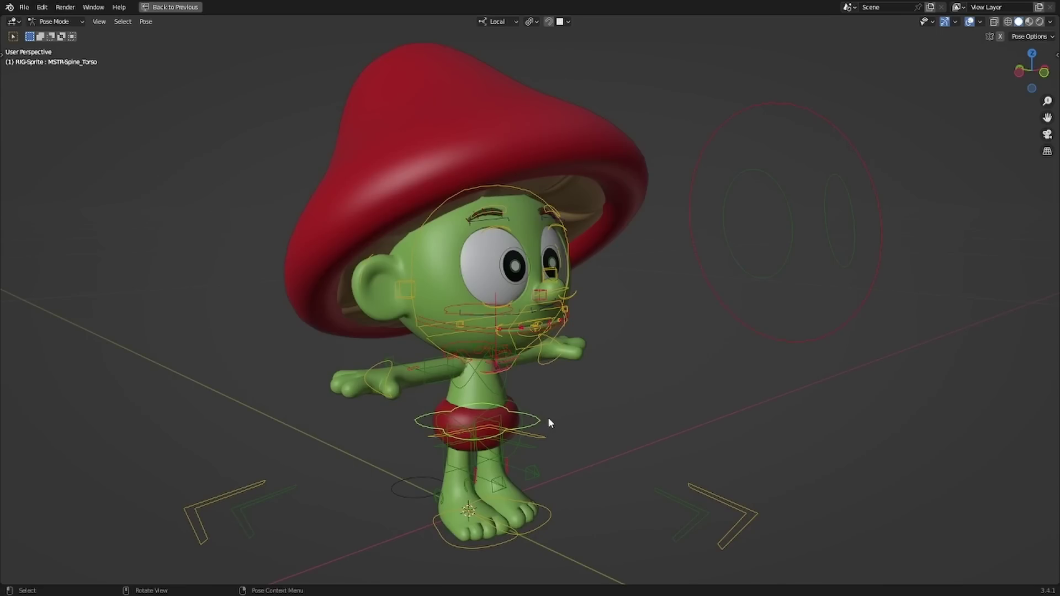
Step: Test the mushroom rig by moving the MSTR-Spine_Torso control bone from a front view
key("g")
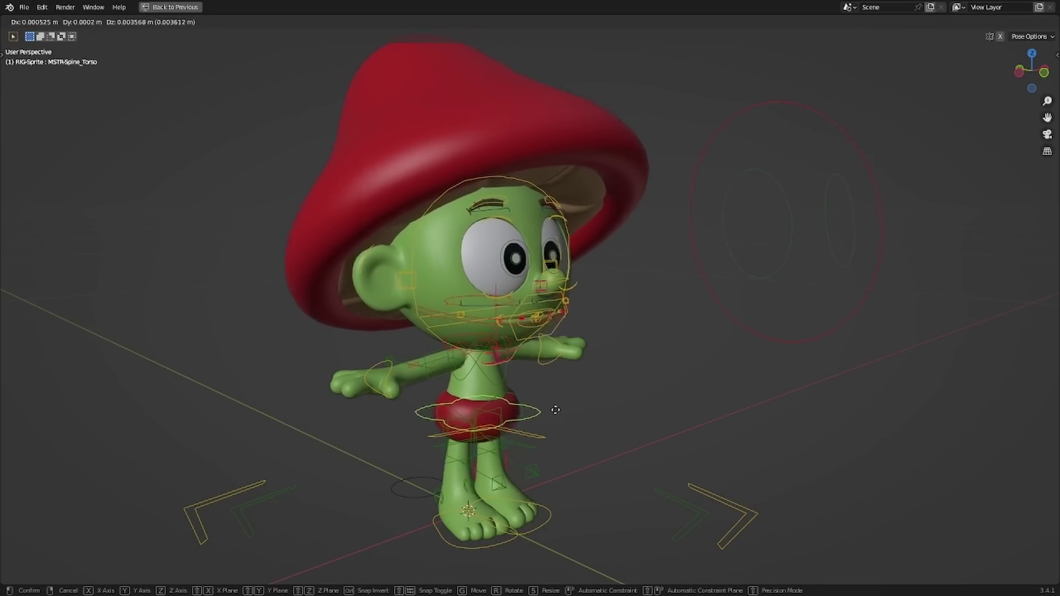
right_click(558, 410)
mouse_move(565, 409)
middle_mouse_down()
mouse_move(582, 399)
mouse_move(565, 401)
middle_mouse_up()
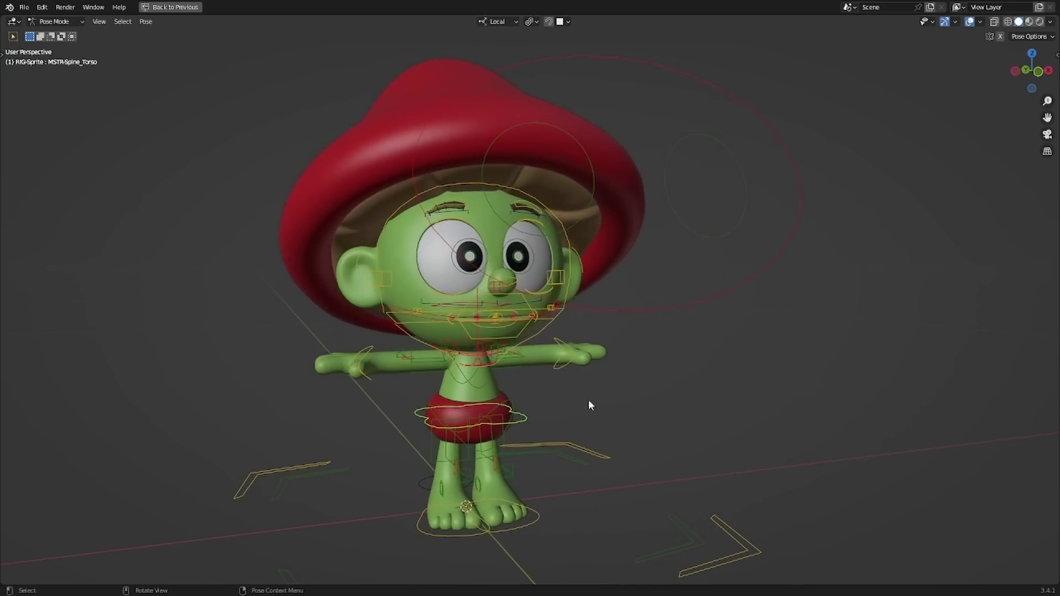
key("g")
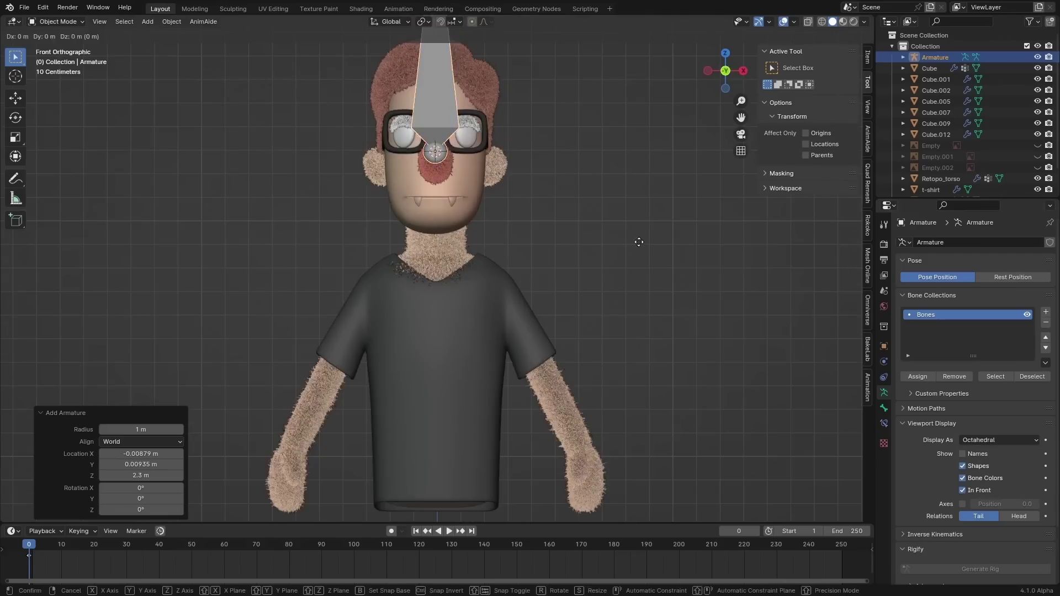
Step: Place the new bone lower and view Clint straight from the front
left_click(643, 317)
scroll(642, 251, "down", 2)
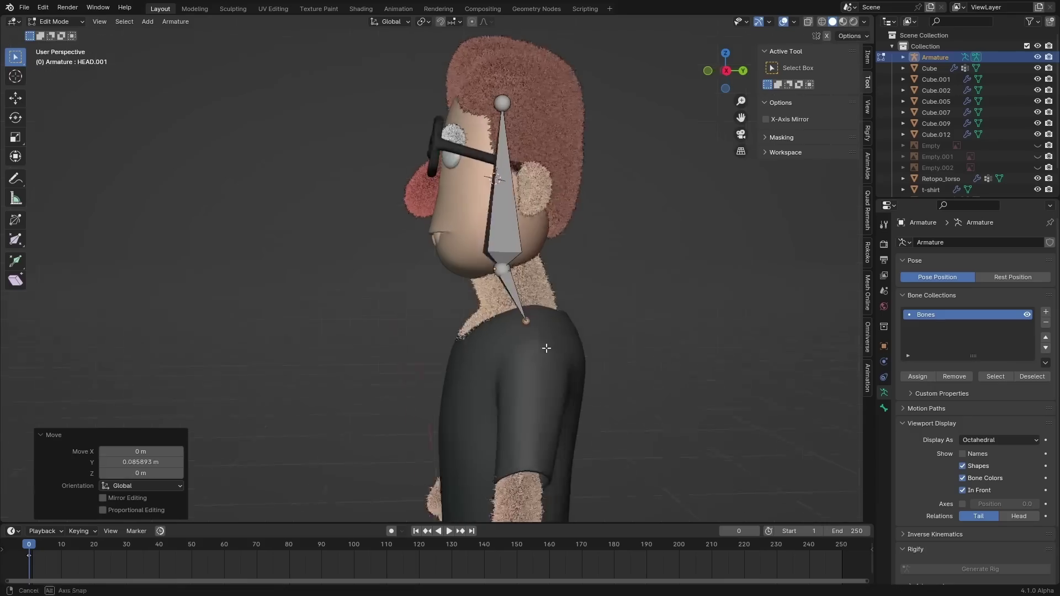
middle_click_drag(546, 348, 525, 253, "alt")
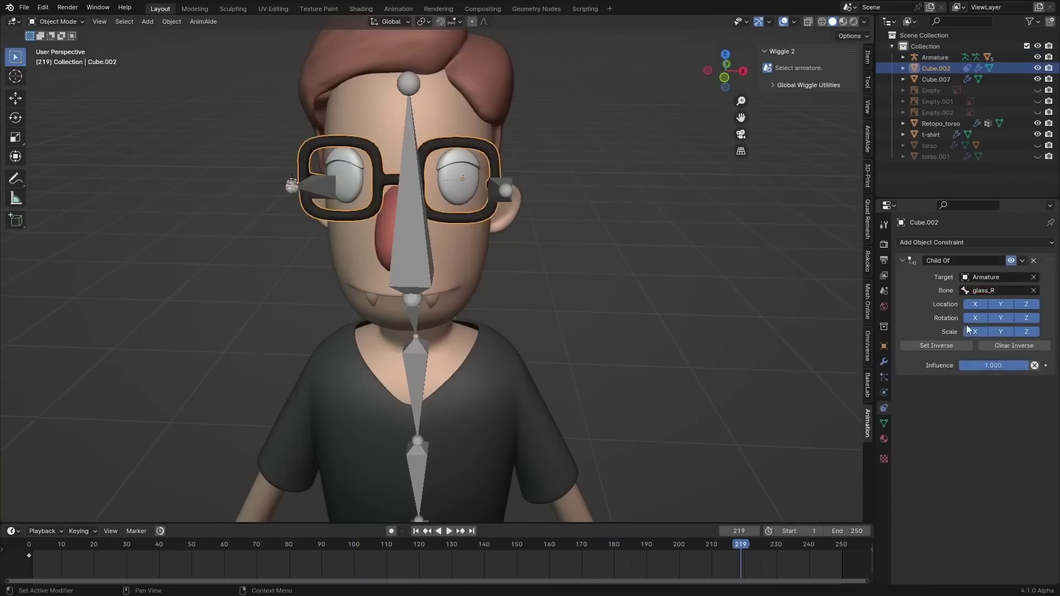
Step: Set glass_R as the Child Of target and parent the glasses to the bone
left_click(868, 62)
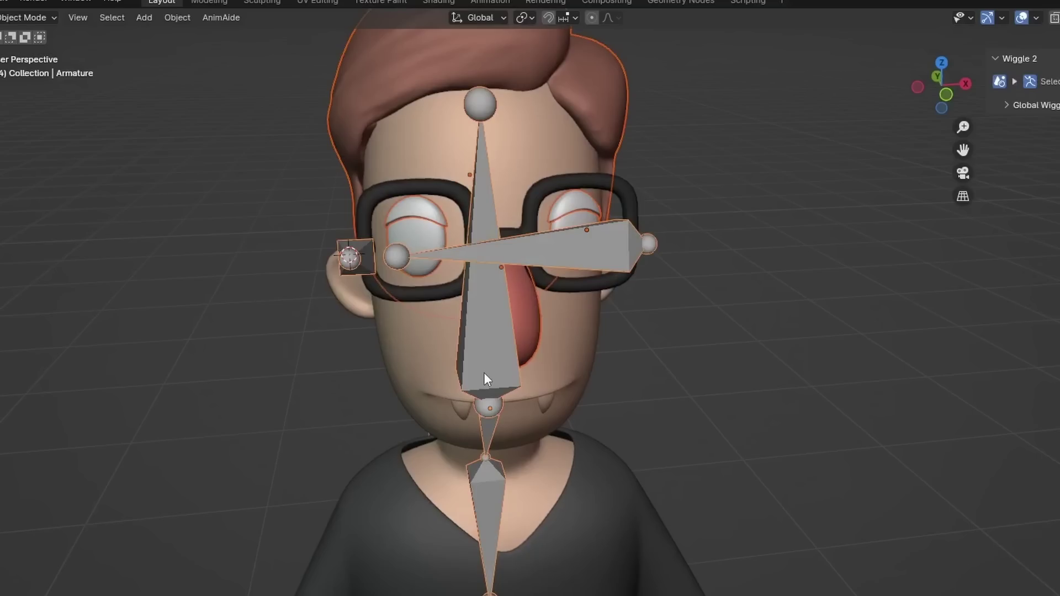
key("ctrl+p")
left_click(484, 372)
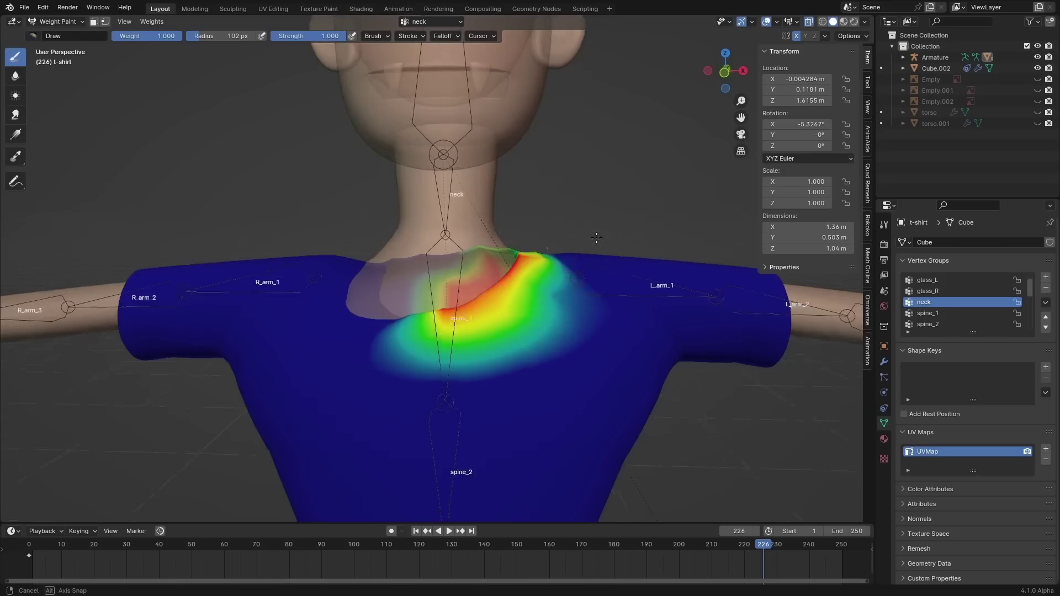
Step: Turn on Auto Normalize and rotate spine_1 to test the t-shirt's deformation
middle_click_drag(655, 225, 559, 473)
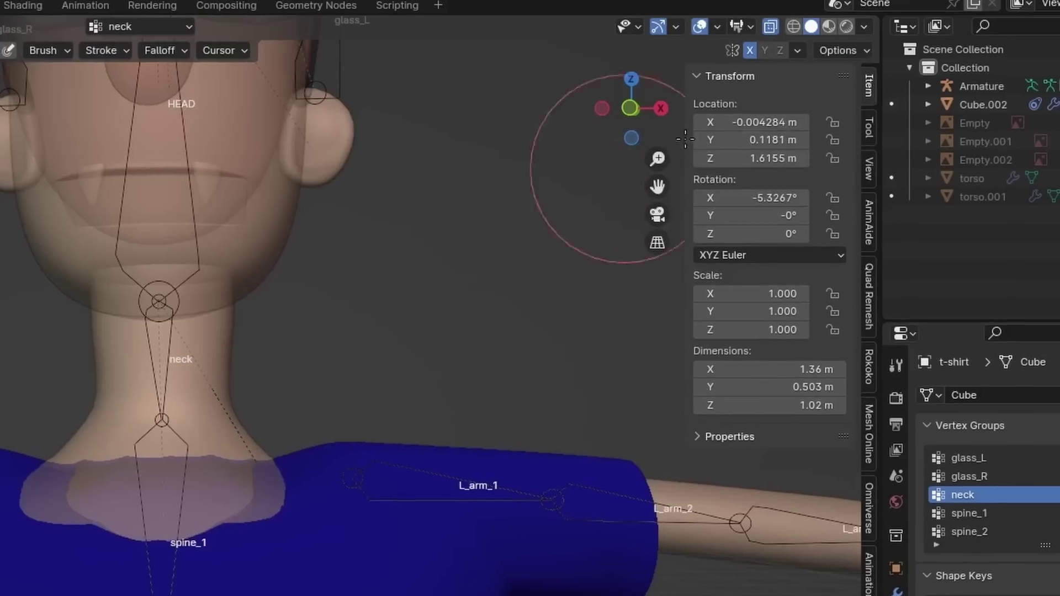
left_click(844, 51)
left_click(848, 85)
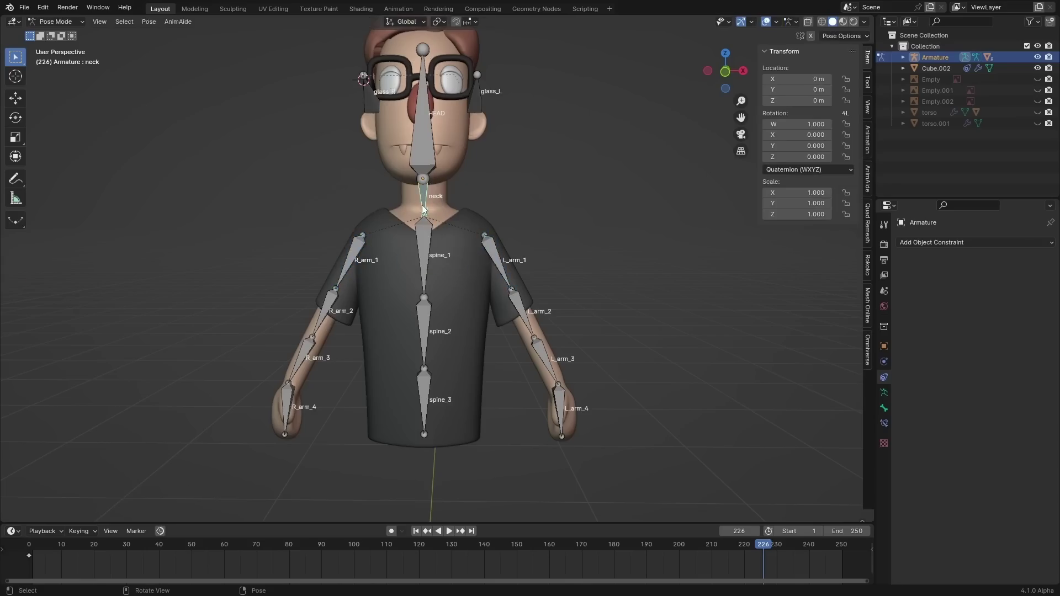
left_click(424, 219)
key("r")
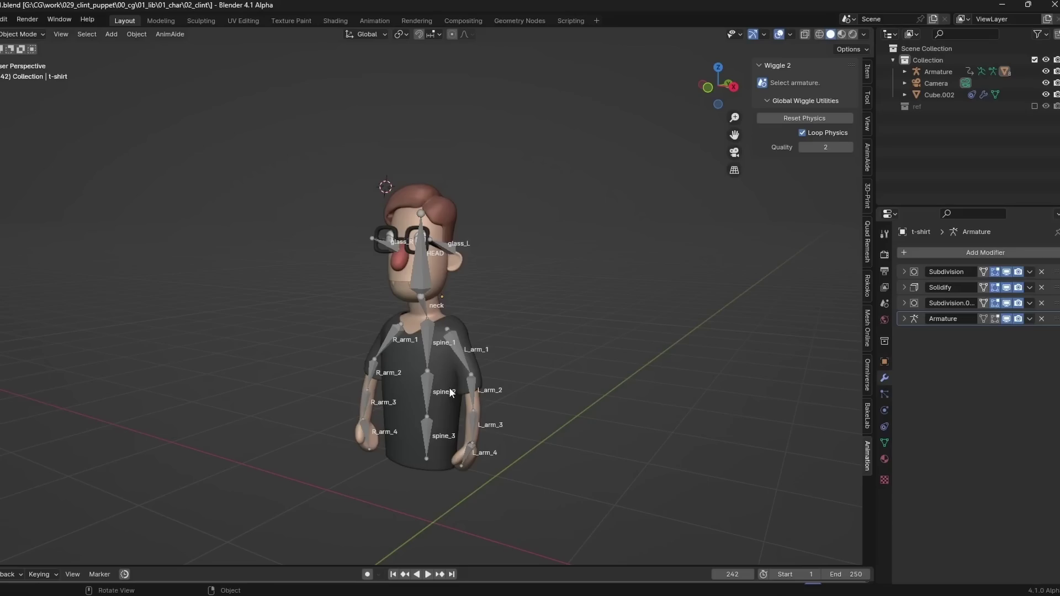
Step: Apply a Data Transfer modifier copying vertex groups from Retopo_torso to the t-shirt
left_click(936, 252)
type("data")
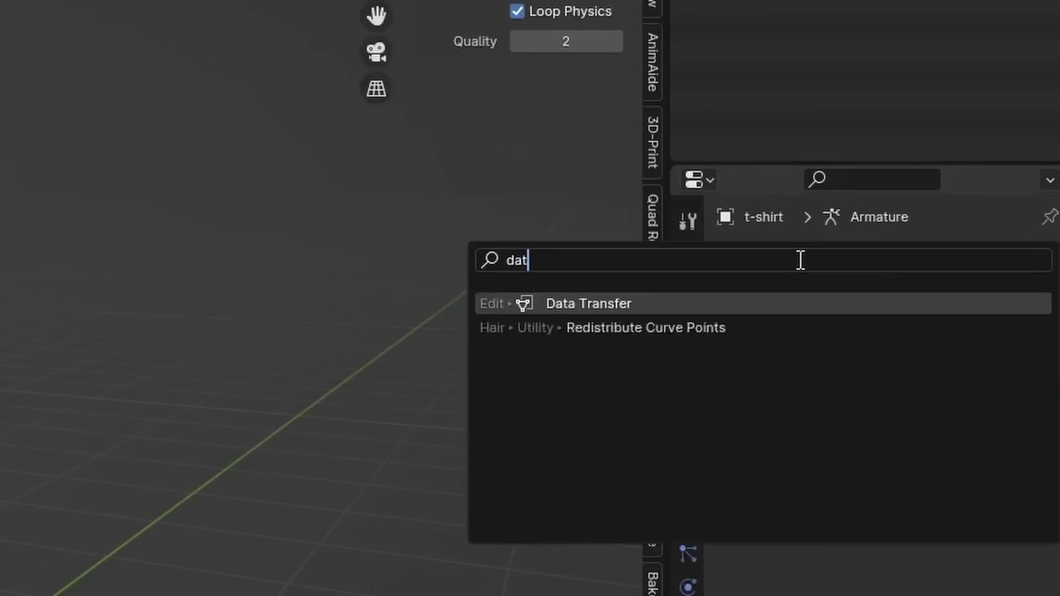
left_click(731, 303)
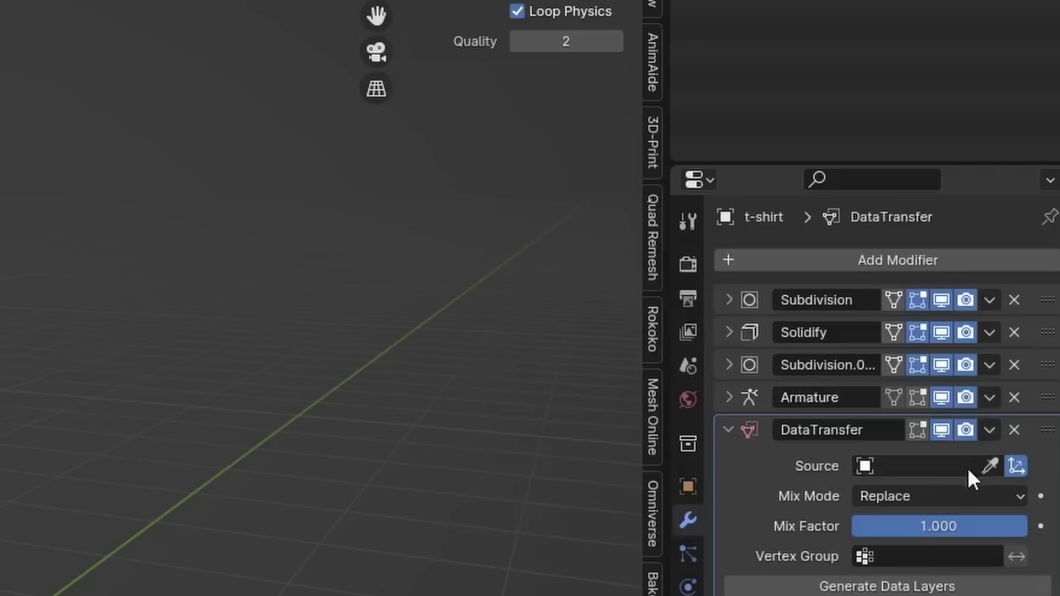
left_click(970, 466)
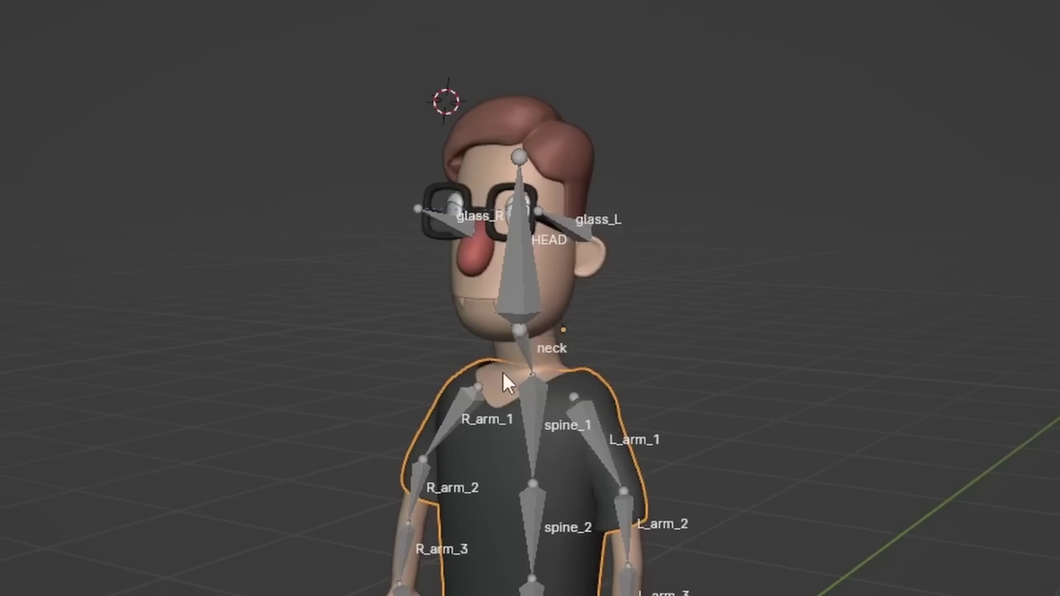
left_click(504, 374)
left_click(763, 450)
left_click(743, 449)
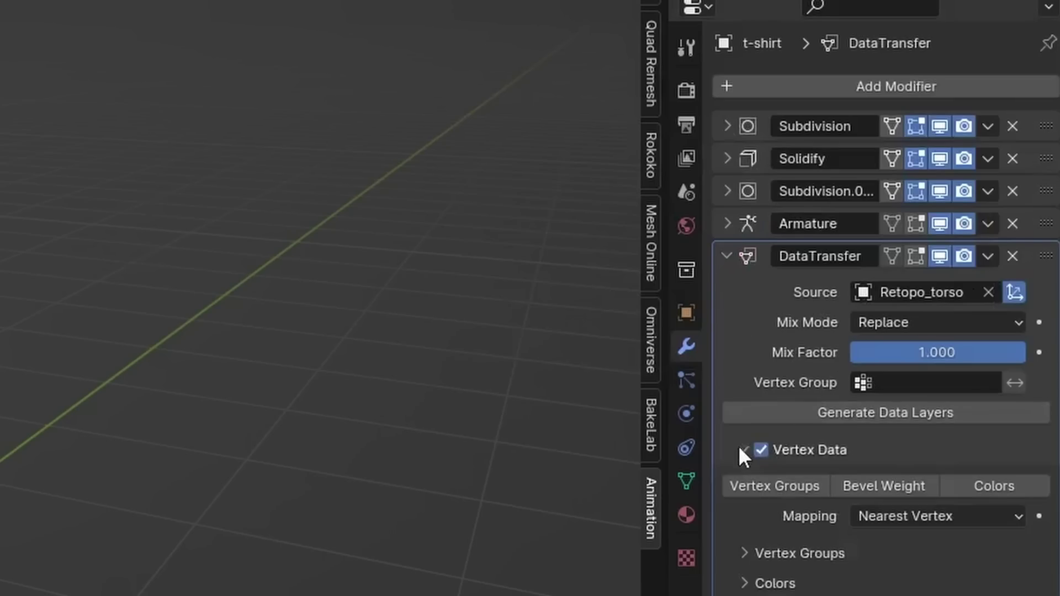
left_click(772, 484)
left_click(988, 257)
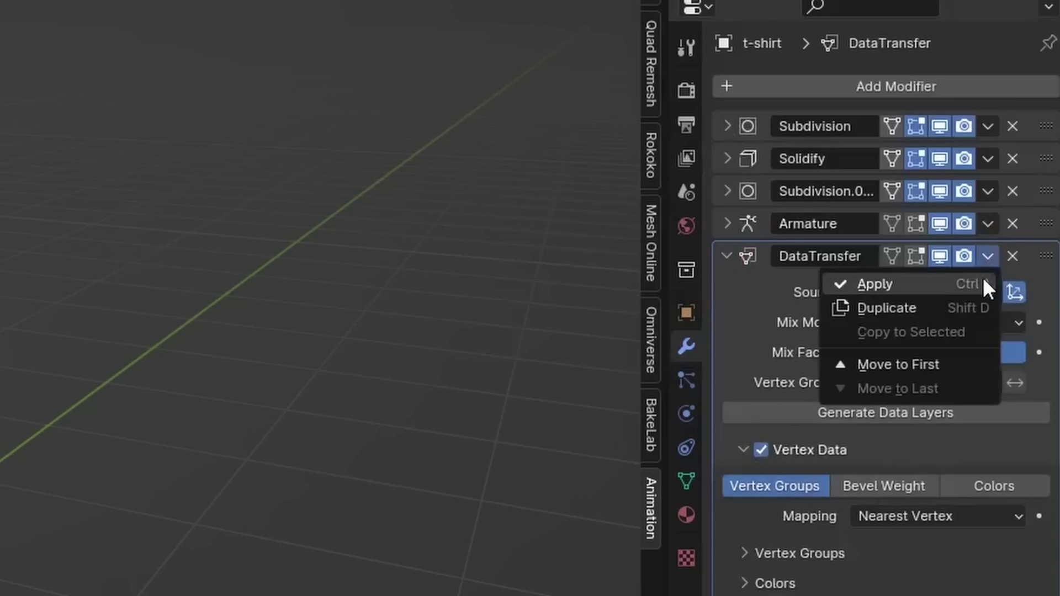
left_click(933, 284)
middle_click_drag(641, 385, 686, 388)
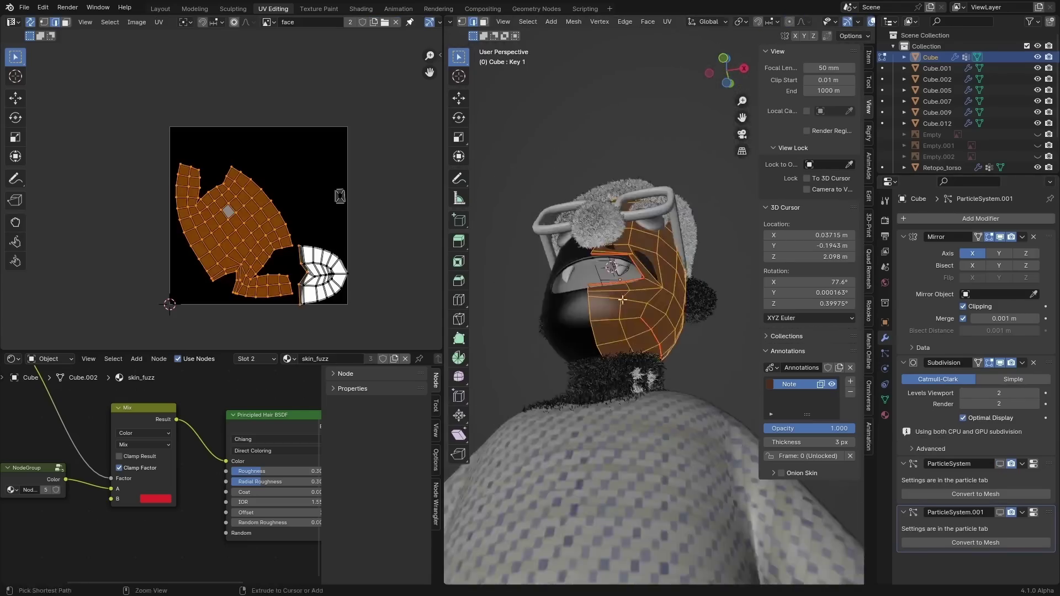
Step: Move a vertex near the eye with proportional editing in right view, then exit Edit Mode
left_click(576, 339)
middle_click_drag(575, 338, 675, 189)
left_click(690, 22)
key("KP_3")
key("g")
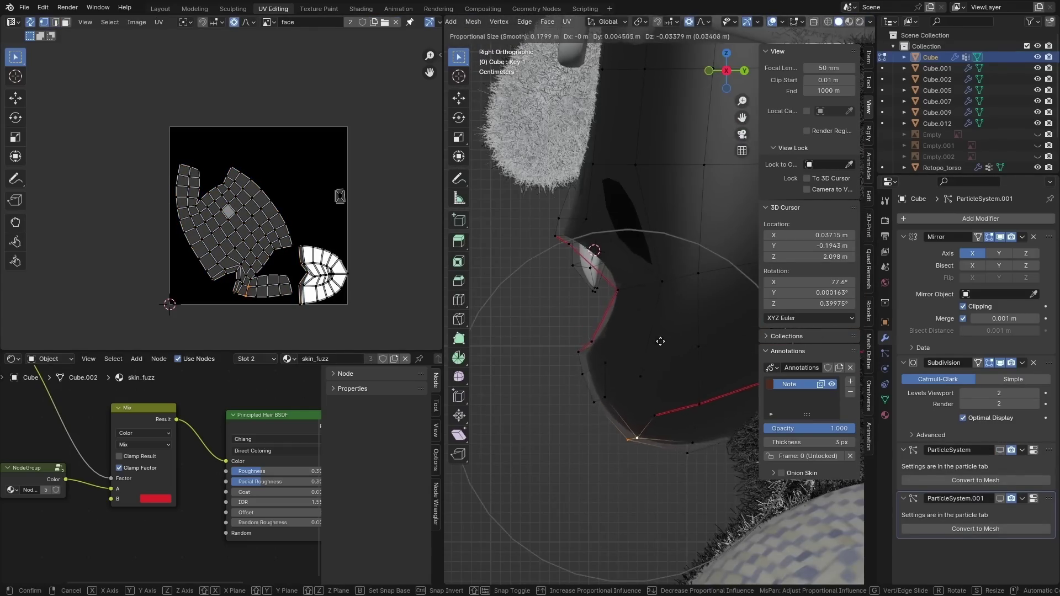
key("Tab")
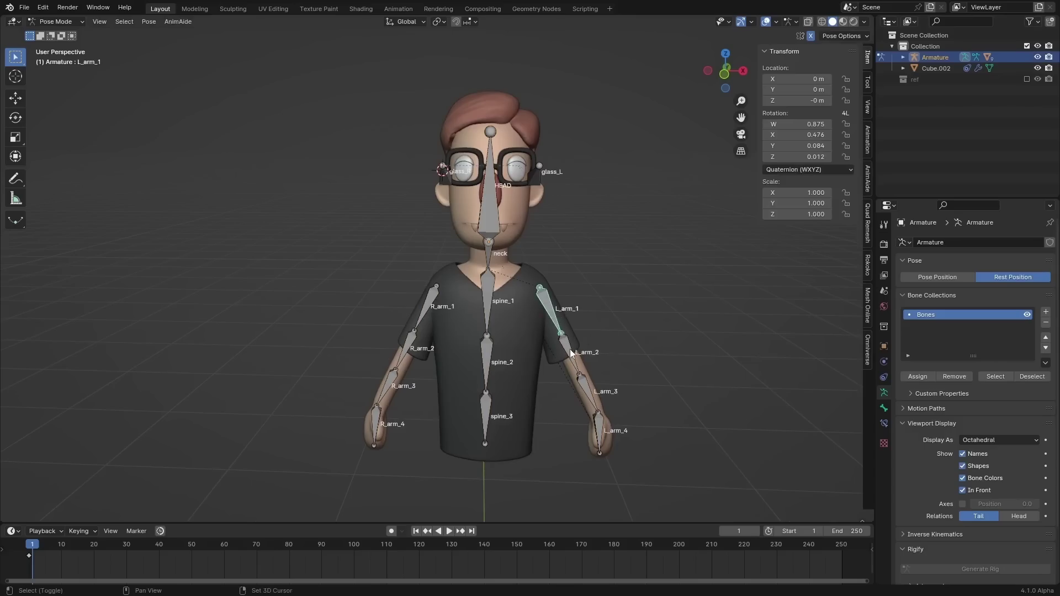
Step: Save clint_v01.blend and enable Wiggle 2 Bone Tail on bones L_arm_2 and L_arm_3
key("ctrl+s")
left_click(574, 356, "shift")
left_click(588, 393, "shift")
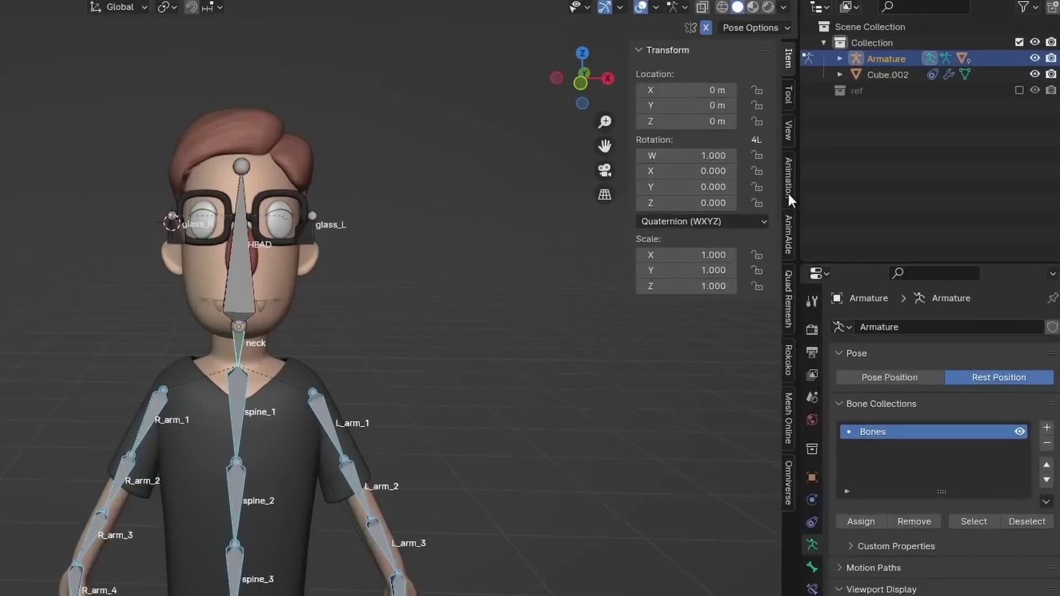
left_click(867, 139)
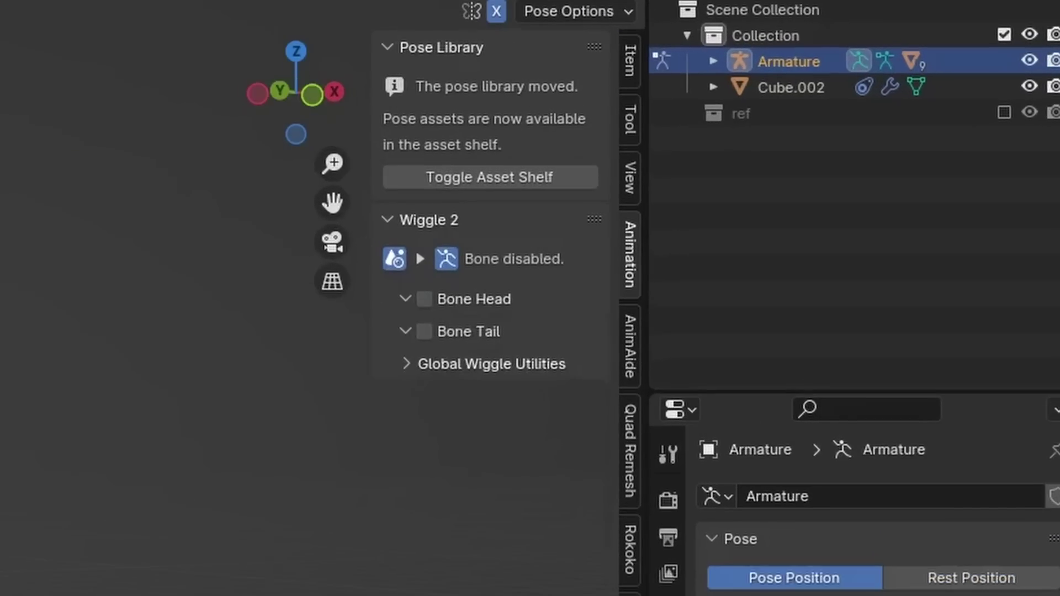
left_click(424, 331)
Step: Play the animation in object mode to preview the arm wiggle, then stop it
key("ctrl+Tab")
key("space")
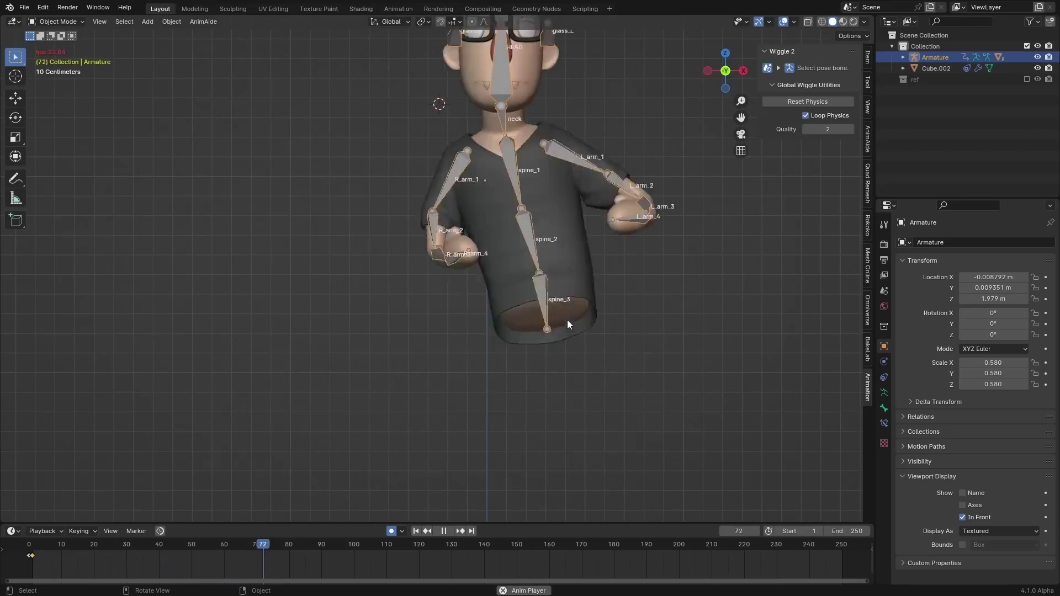
key("space")
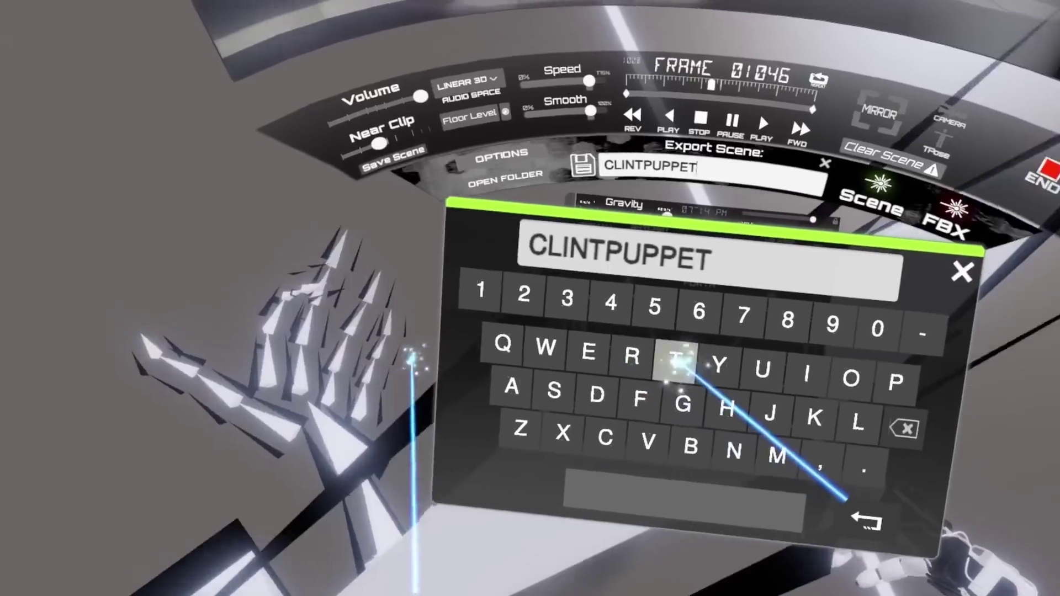
Step: Drag SceneLoader.blend from the CLINTPUPPET1 export folder into Blender and open it as the current scene
type("1")
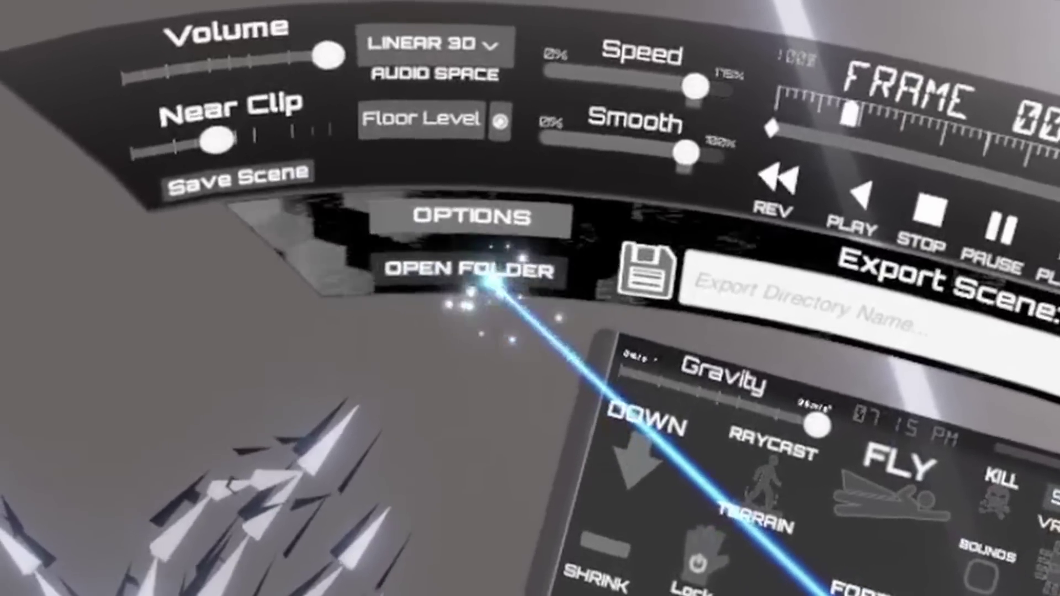
left_click(489, 282)
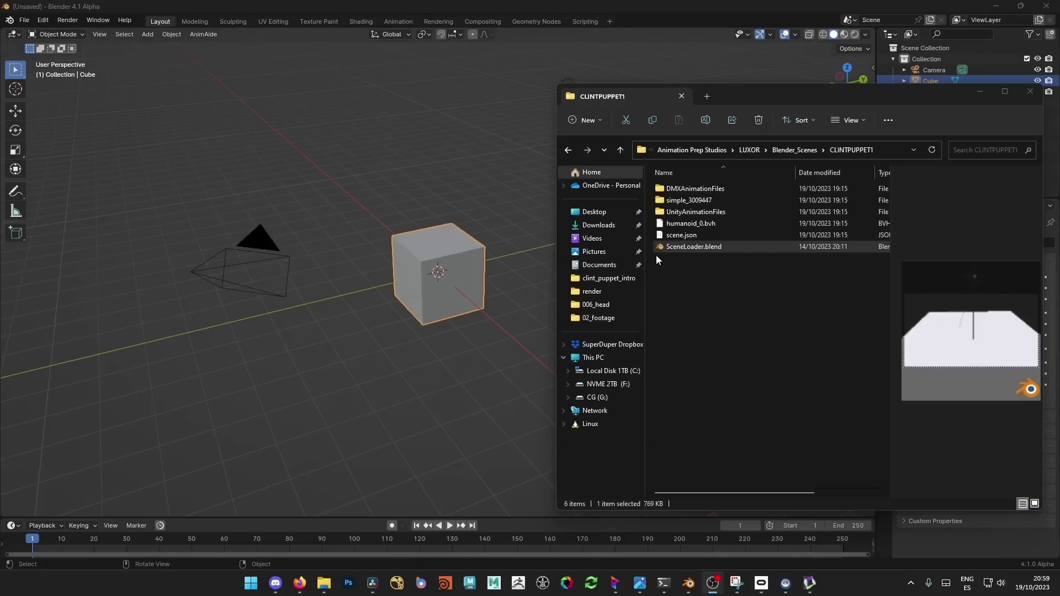
left_click_drag(668, 247, 477, 279)
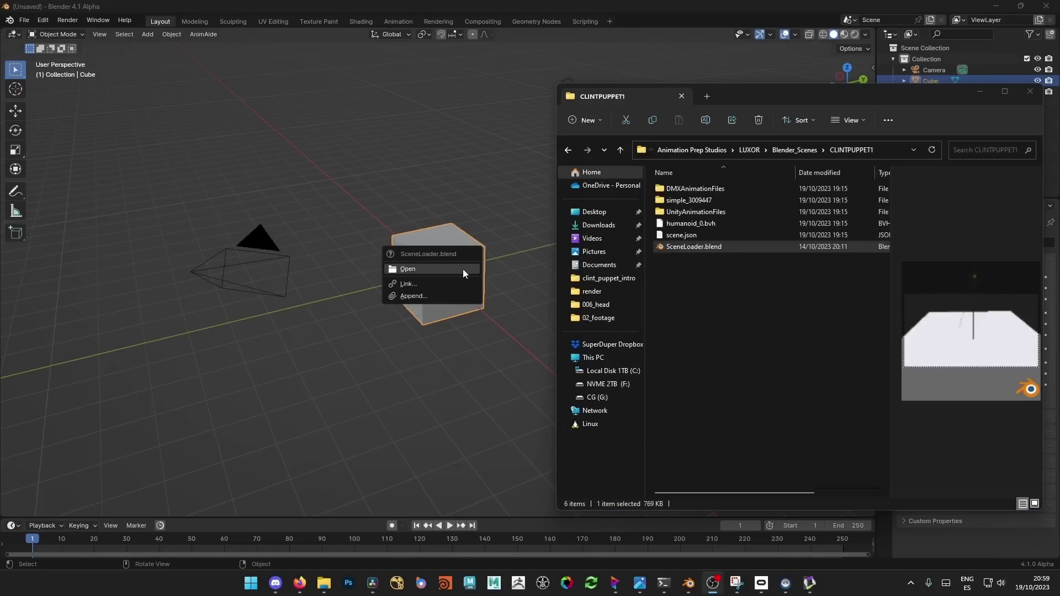
left_click(464, 270)
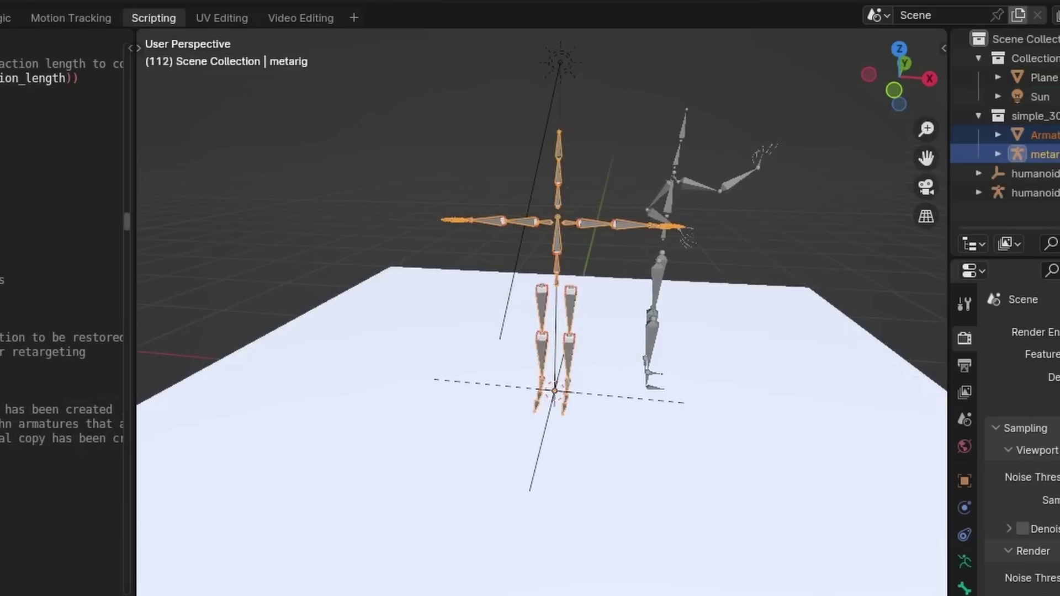
Step: Copy the humanoid_0.001 mocap armature, then close SceneLoader to return to the puppet file
left_click(668, 194)
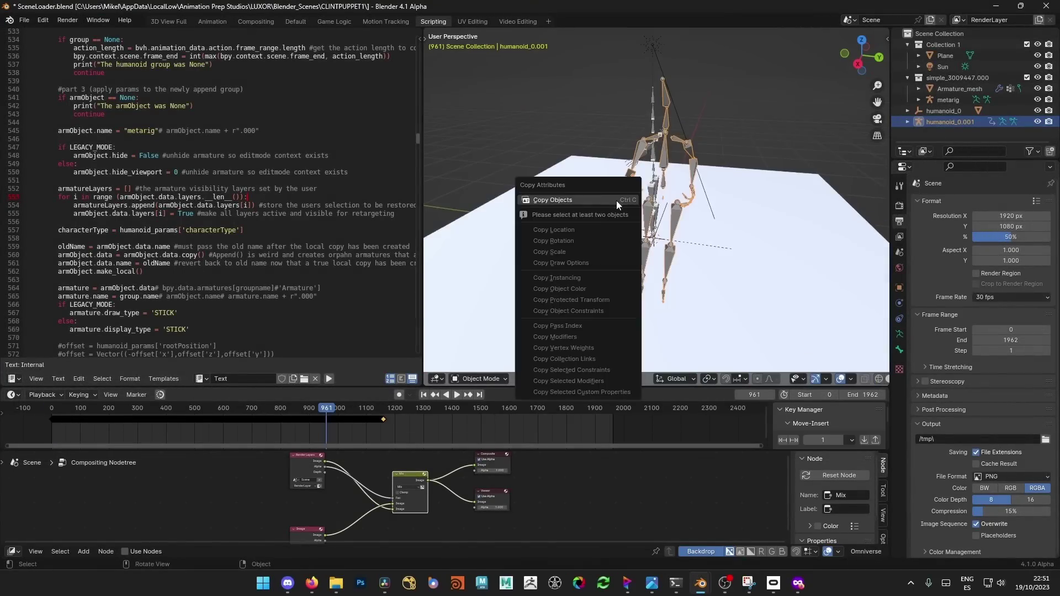
left_click(617, 201)
left_click(1046, 6)
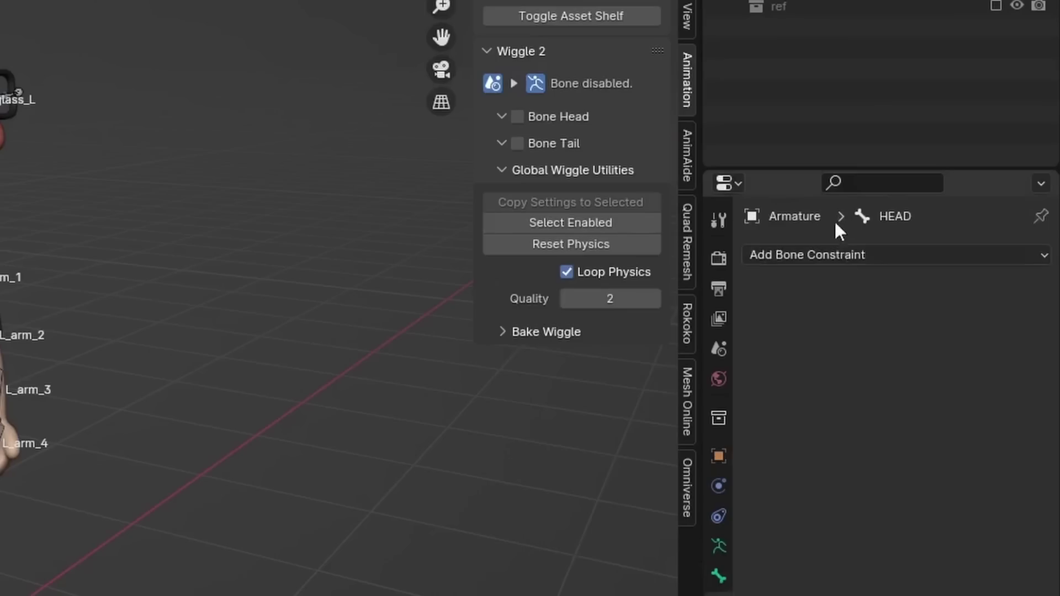
Step: Give HEAD a Child Of constraint targeting humanoid_0.001's RightHand bone, with Set Inverse applied
left_click(830, 255)
left_click(947, 358)
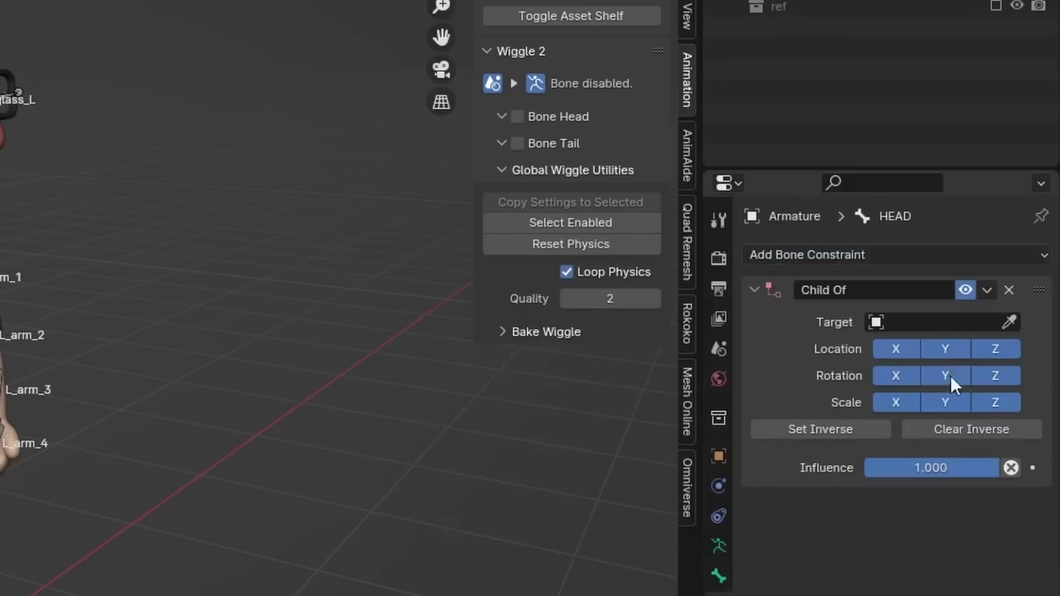
left_click(1009, 323)
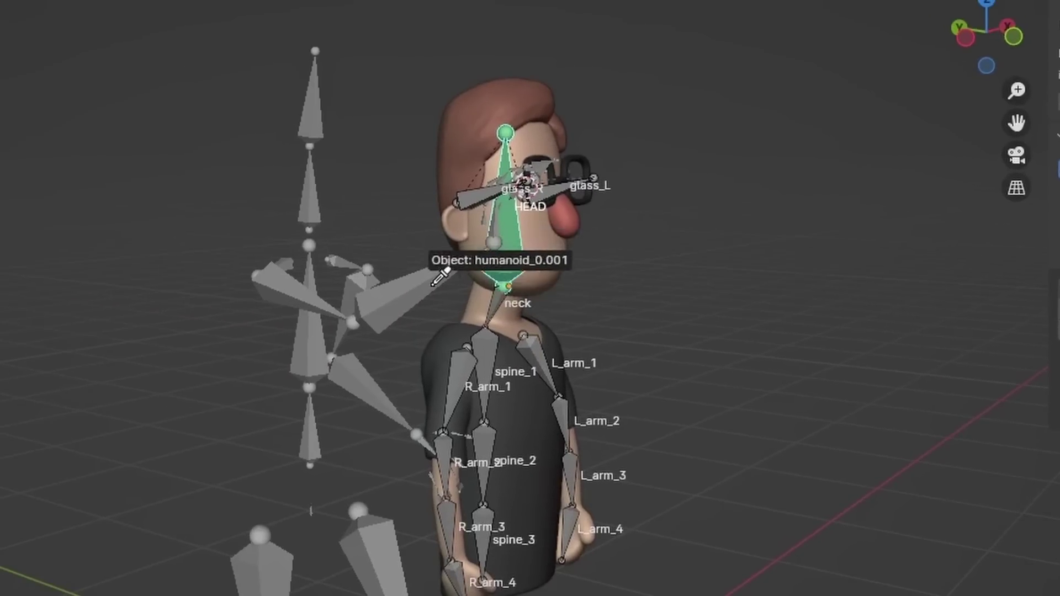
left_click(435, 282)
left_click(908, 320)
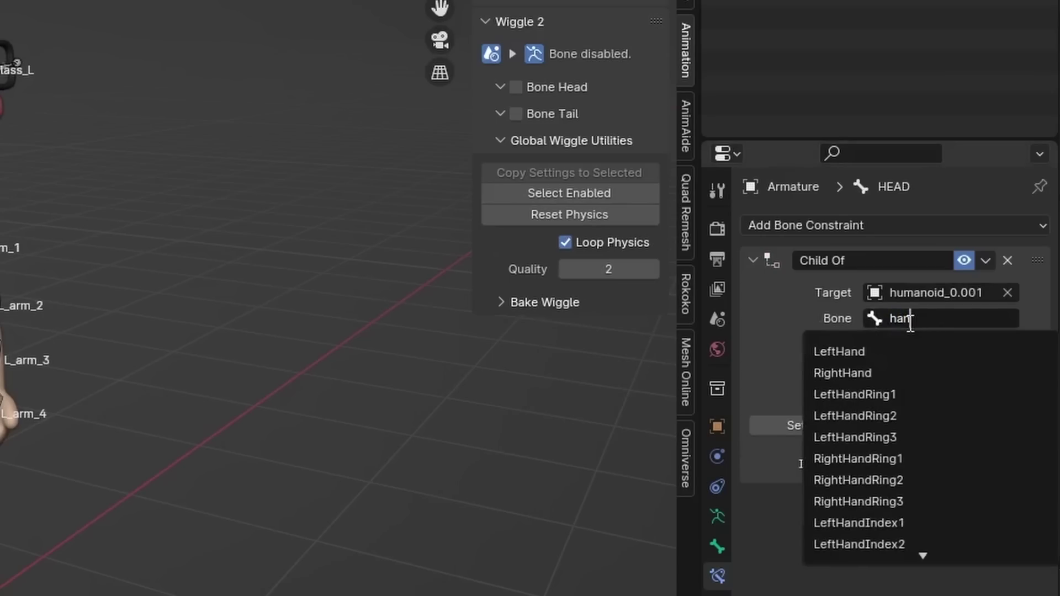
left_click(849, 373)
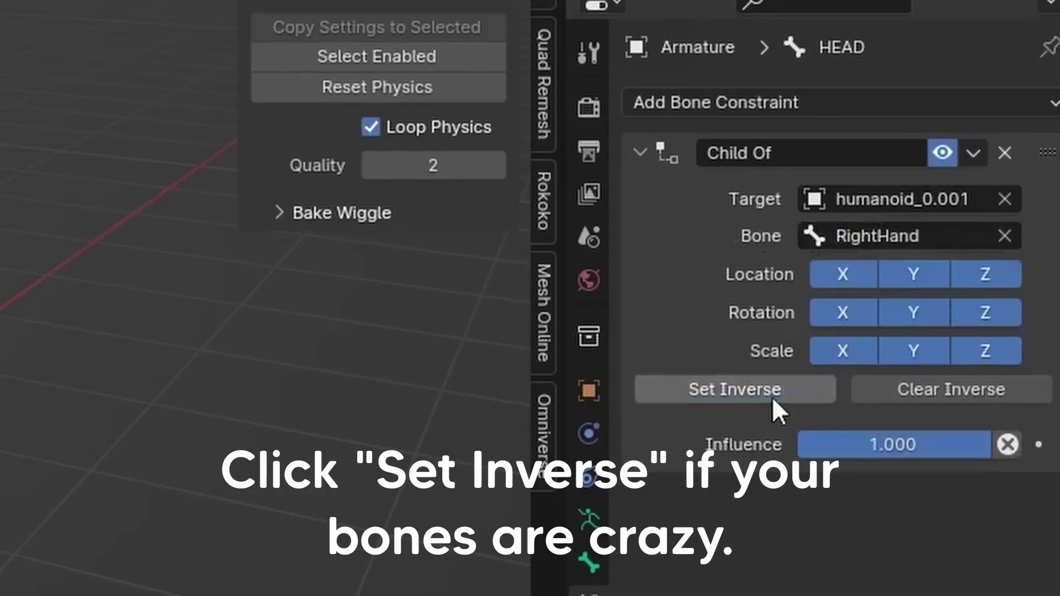
left_click(812, 426)
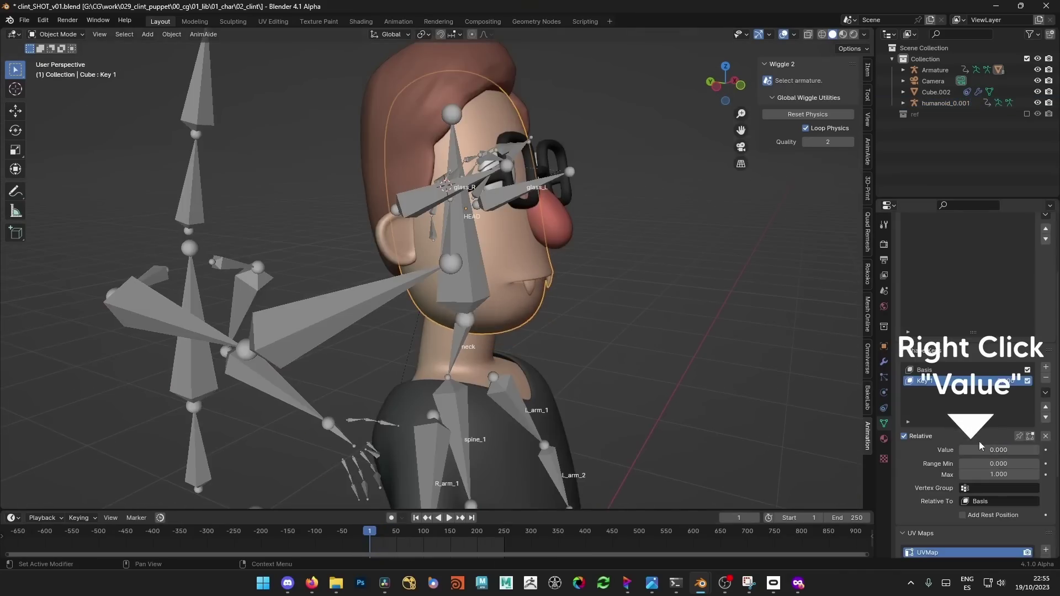
Step: Add a driver to Key 1 reading RightHandIndex1's X Rotation in Local Space
right_click(980, 447)
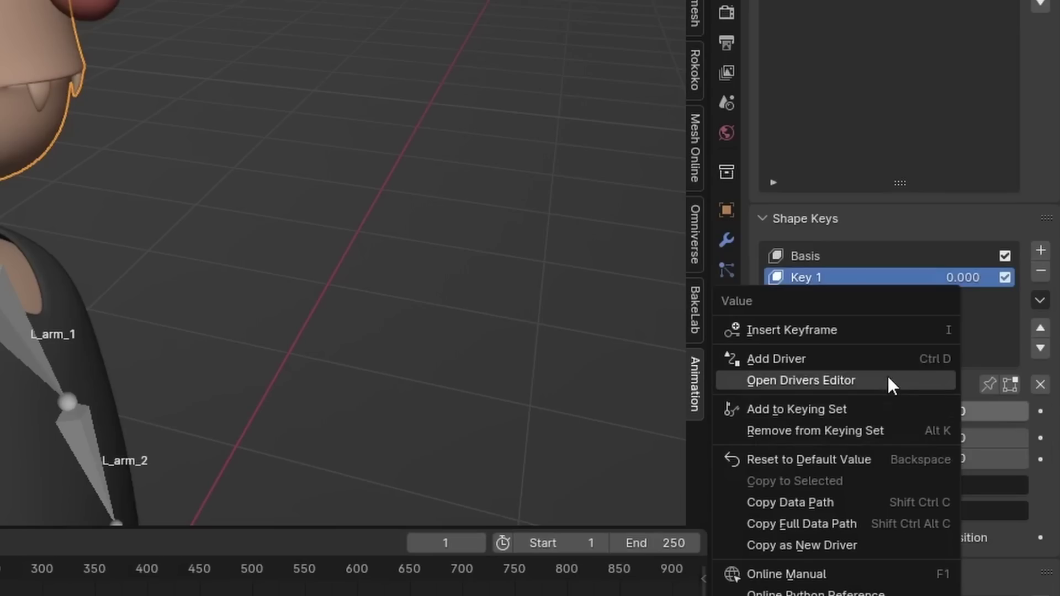
left_click(965, 424)
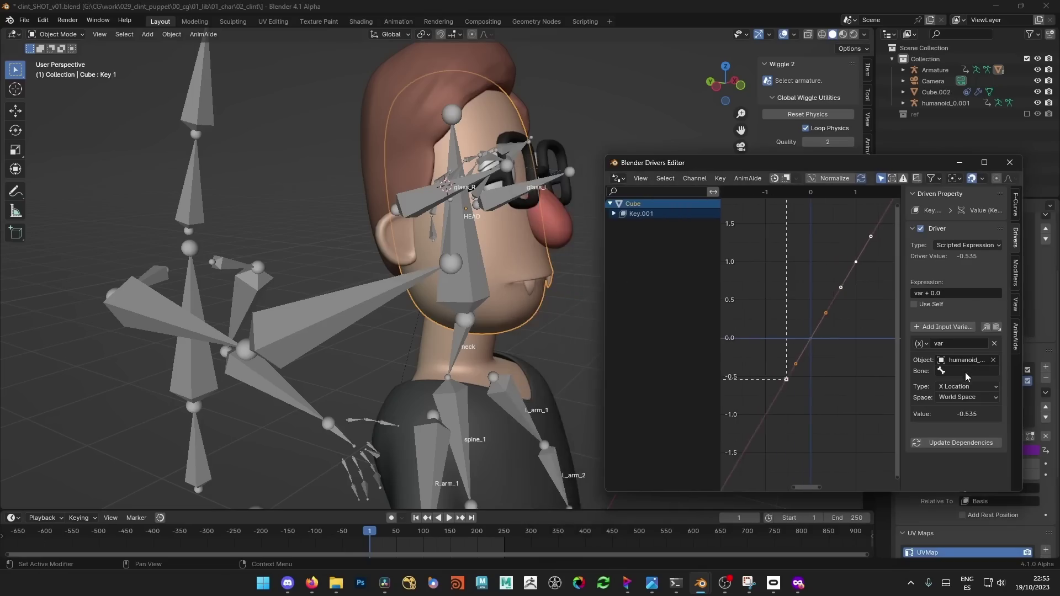
left_click(967, 372)
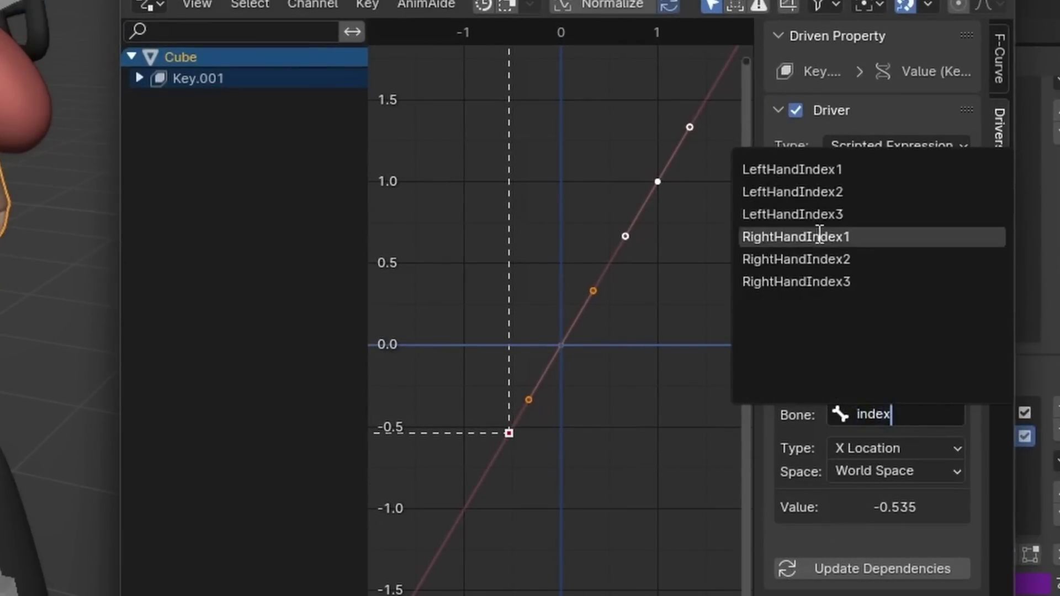
left_click(820, 236)
left_click(881, 447)
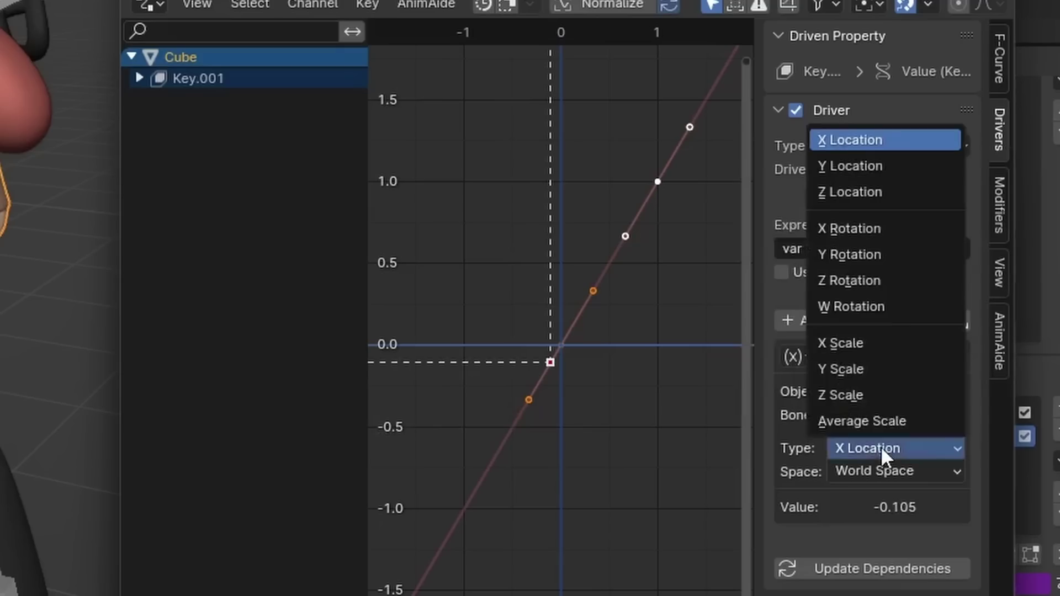
left_click(871, 230)
left_click(895, 493)
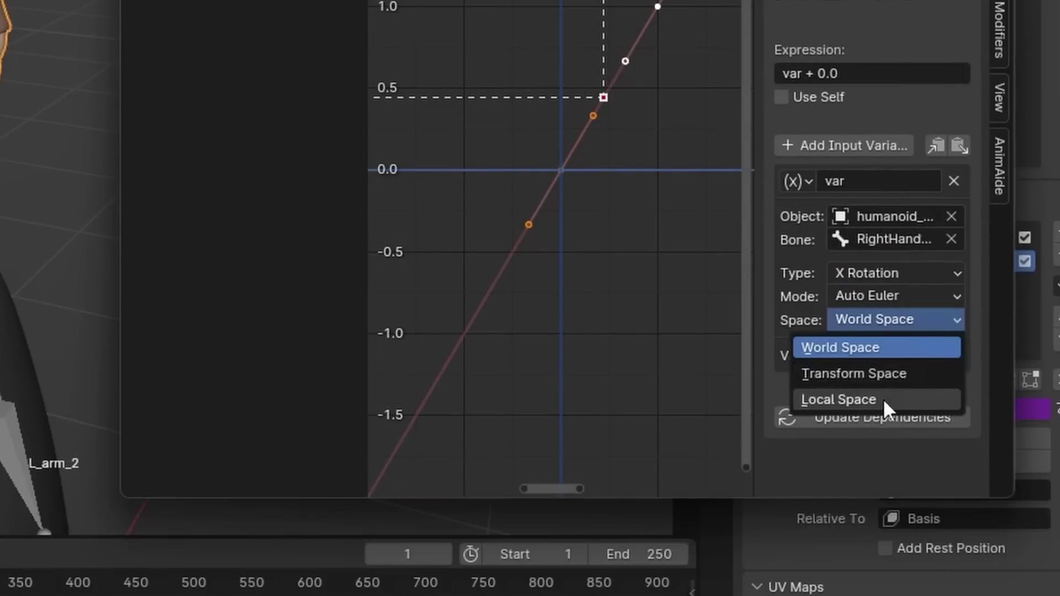
left_click(881, 398)
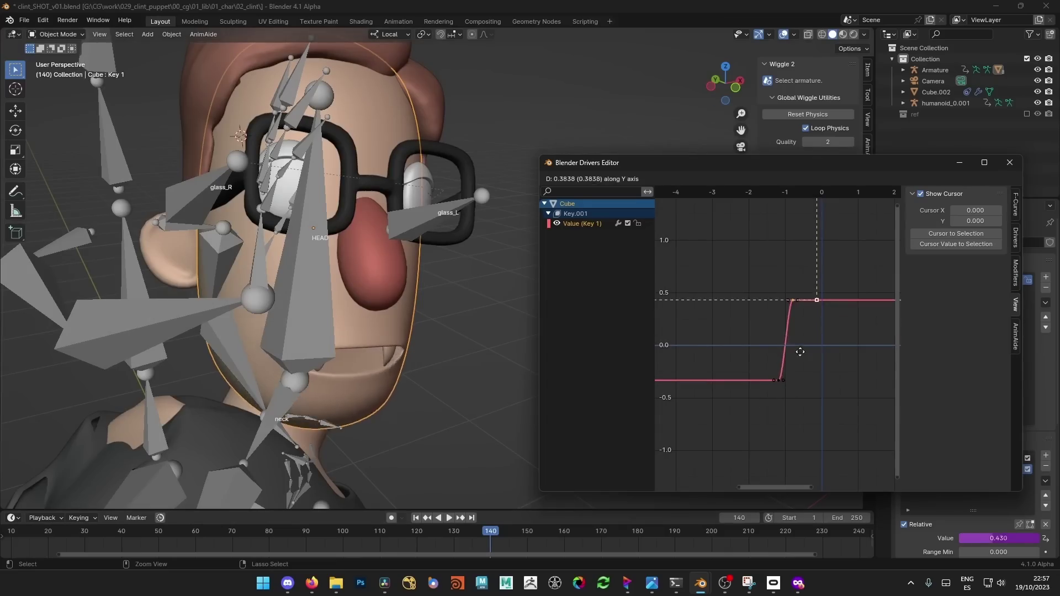
Step: Scale the selected driver curve keys and replay the animation from the start
left_click(803, 309)
key("shift+Left")
key("space")
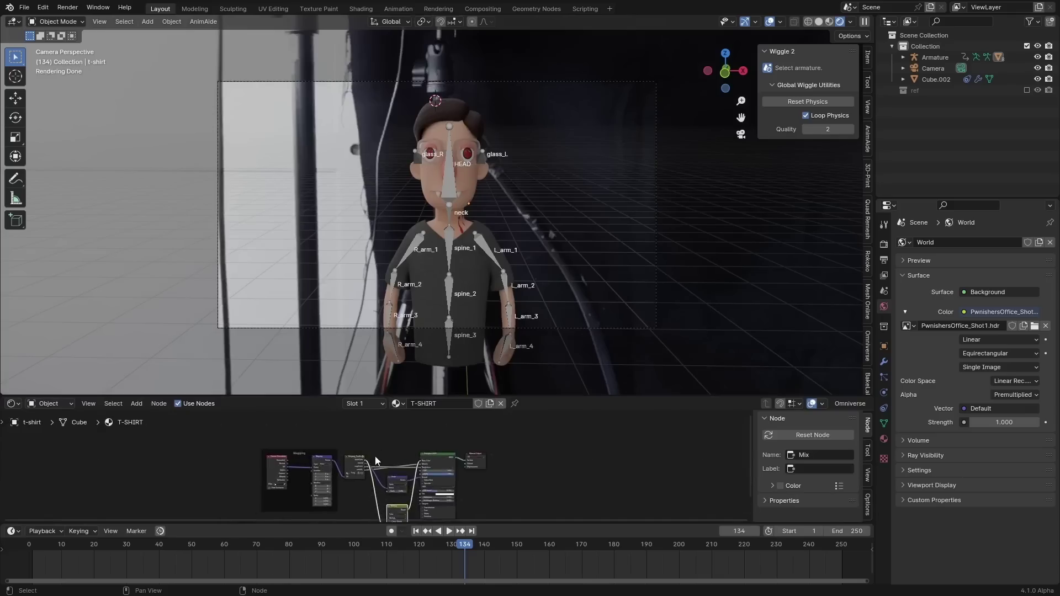
Step: Add mapping nodes to the world environment texture, set Linear Rec.709, and view through the camera
scroll(378, 456, "up", 2)
left_click(51, 443)
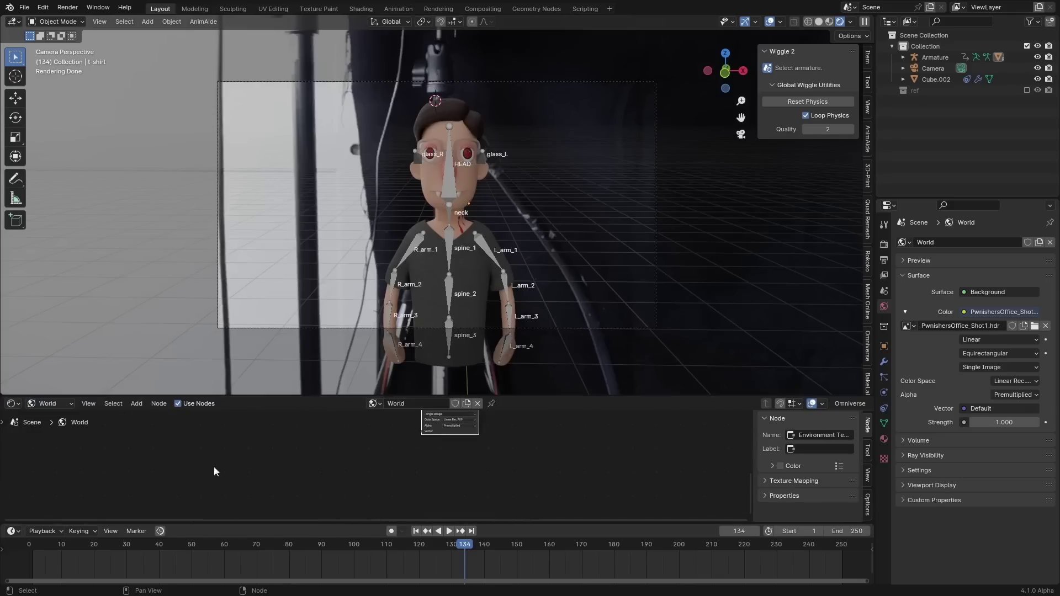
key("ctrl+t")
scroll(497, 475, "up", 4)
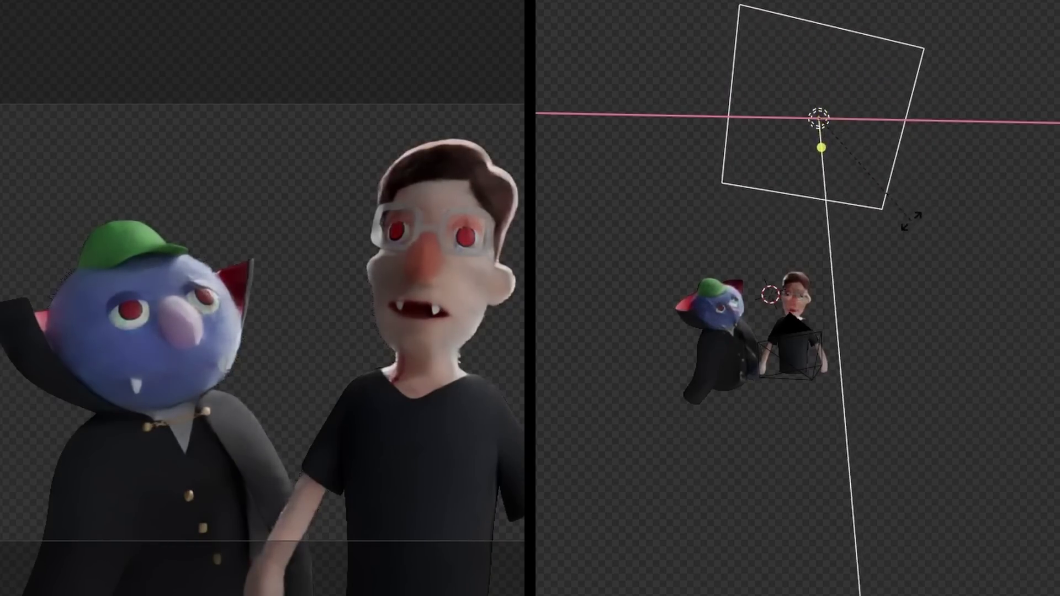
left_click(882, 238)
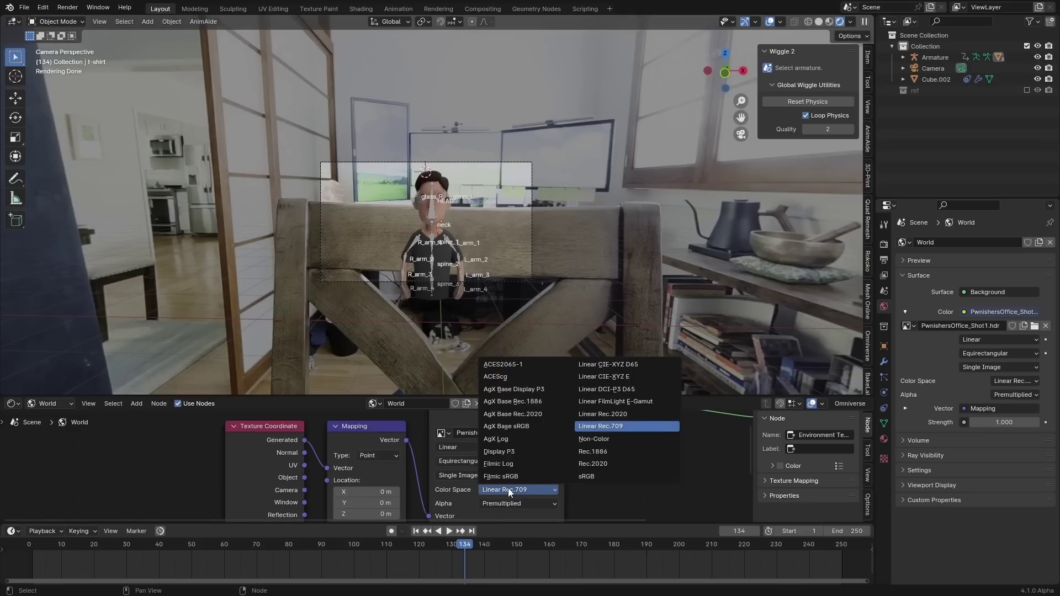
left_click(508, 488)
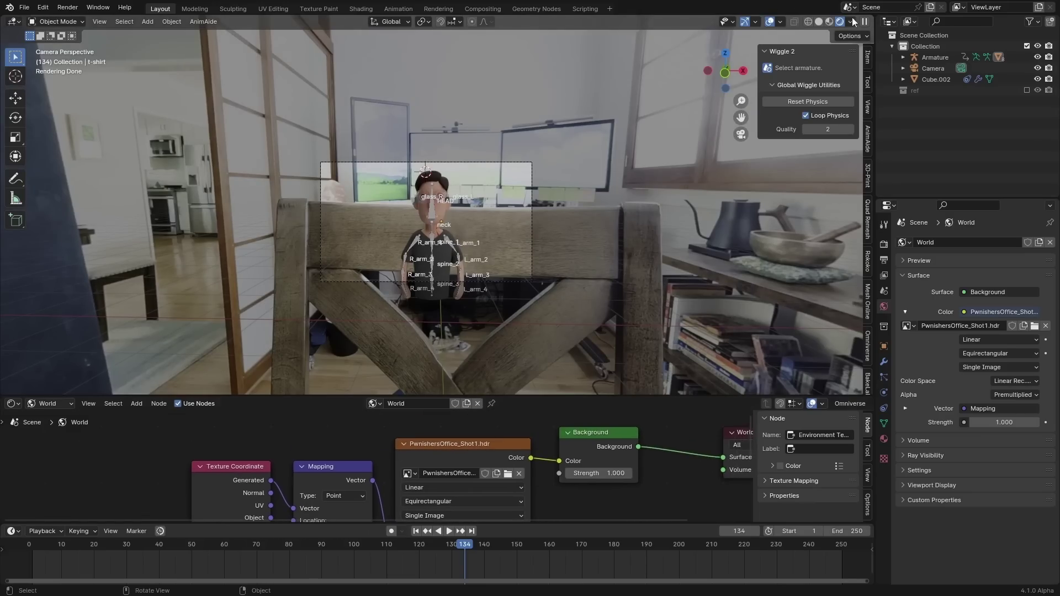
key("KP_0")
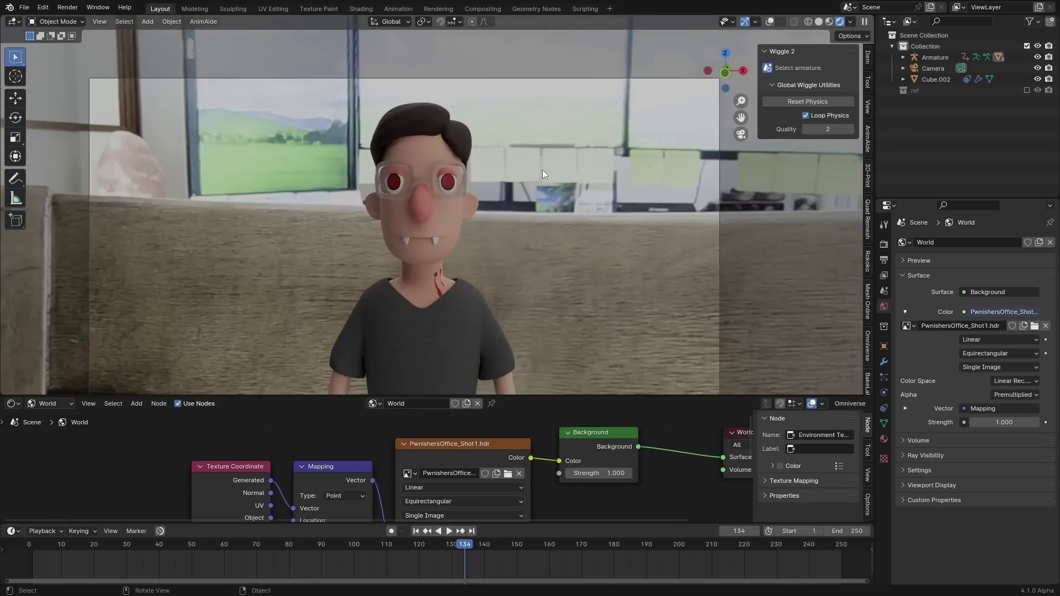